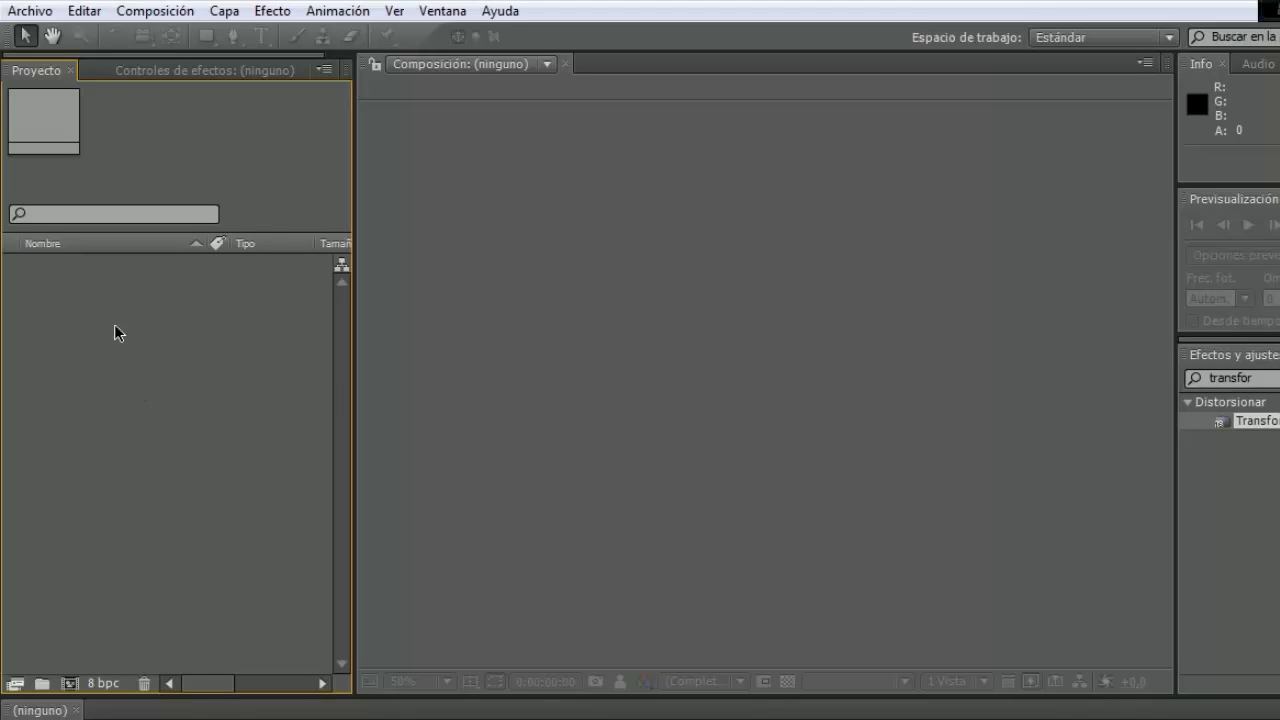
Start a new composition, opening Comp 1's settings at the HDV/HDTV 720 29,97 preset.
right_click(152, 391)
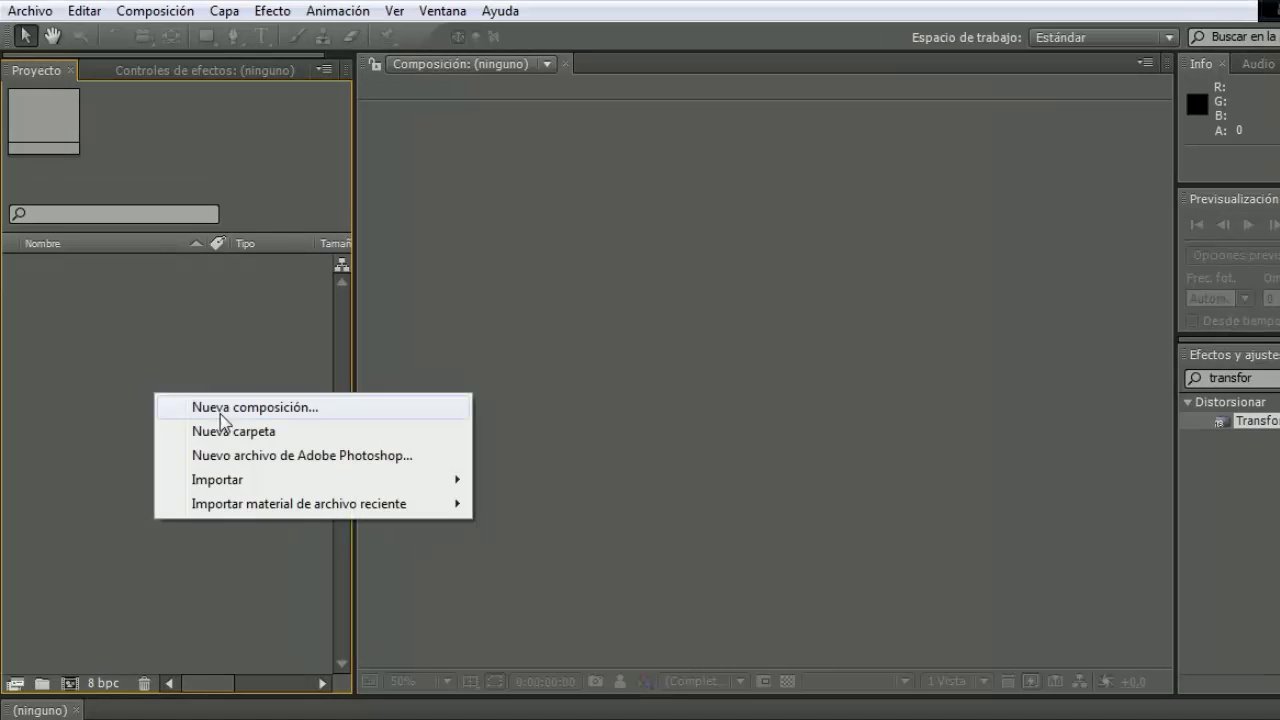
left_click(203, 332)
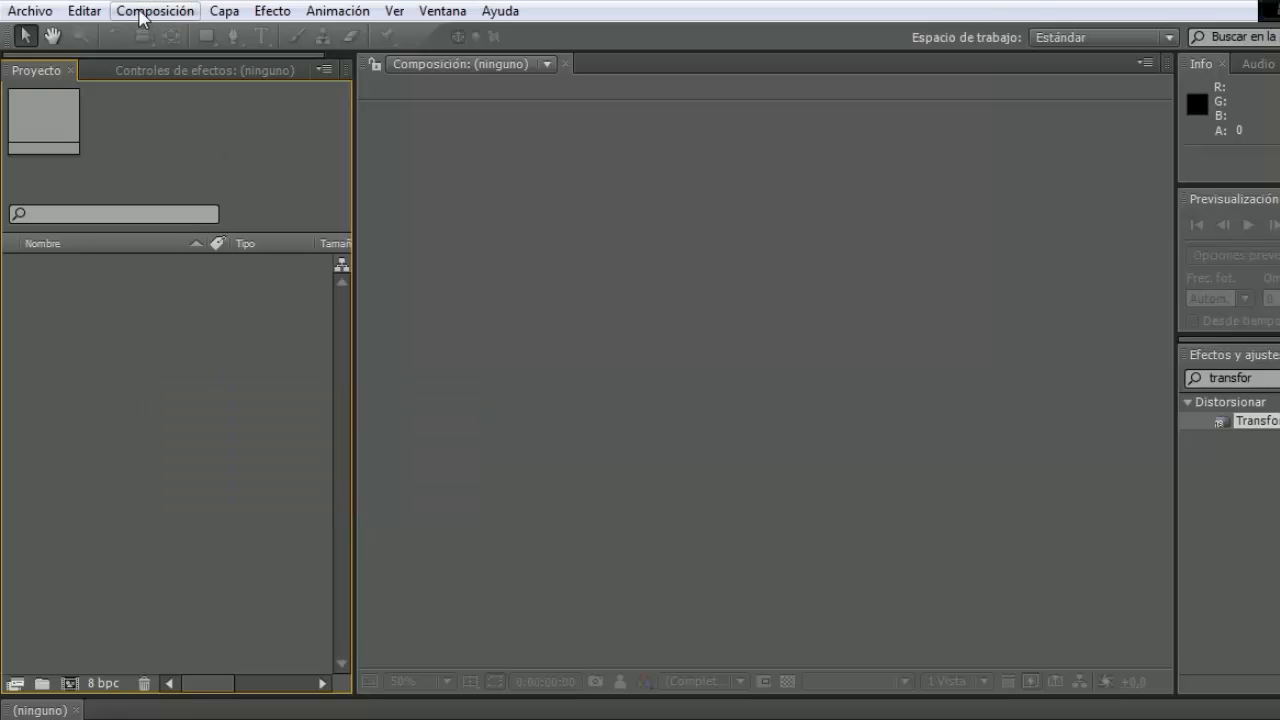
left_click(141, 15)
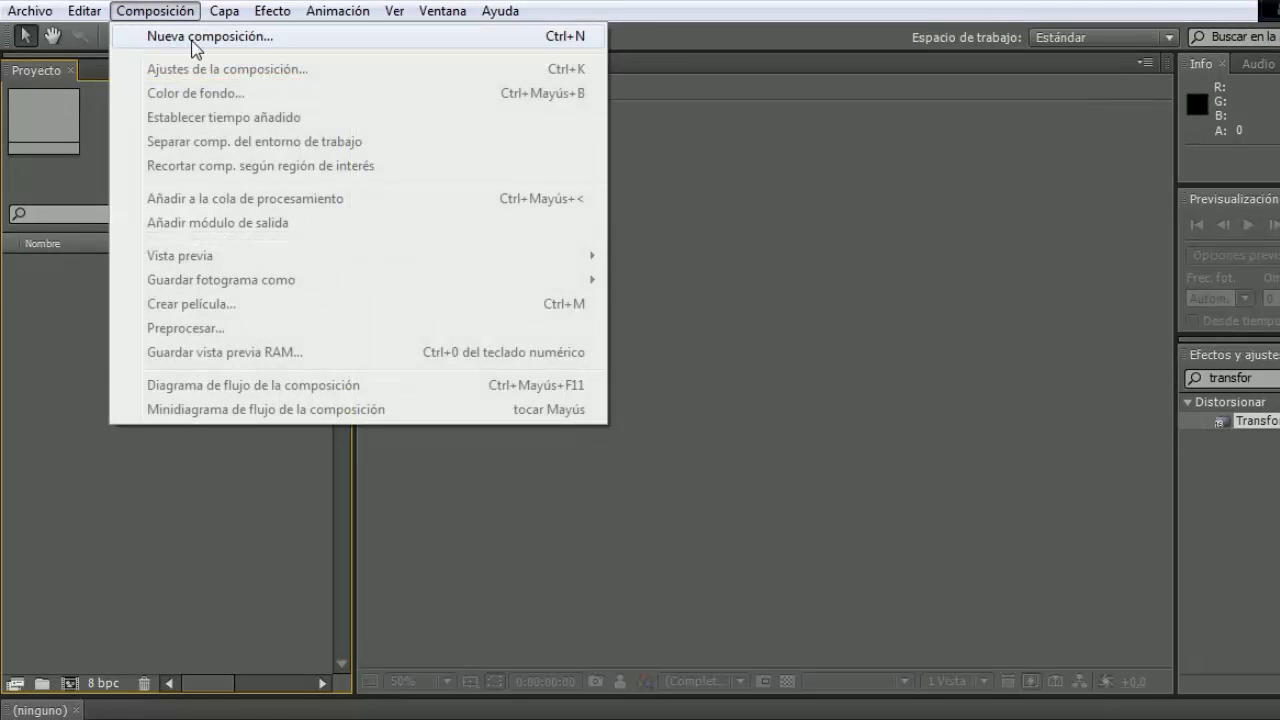
left_click(72, 560)
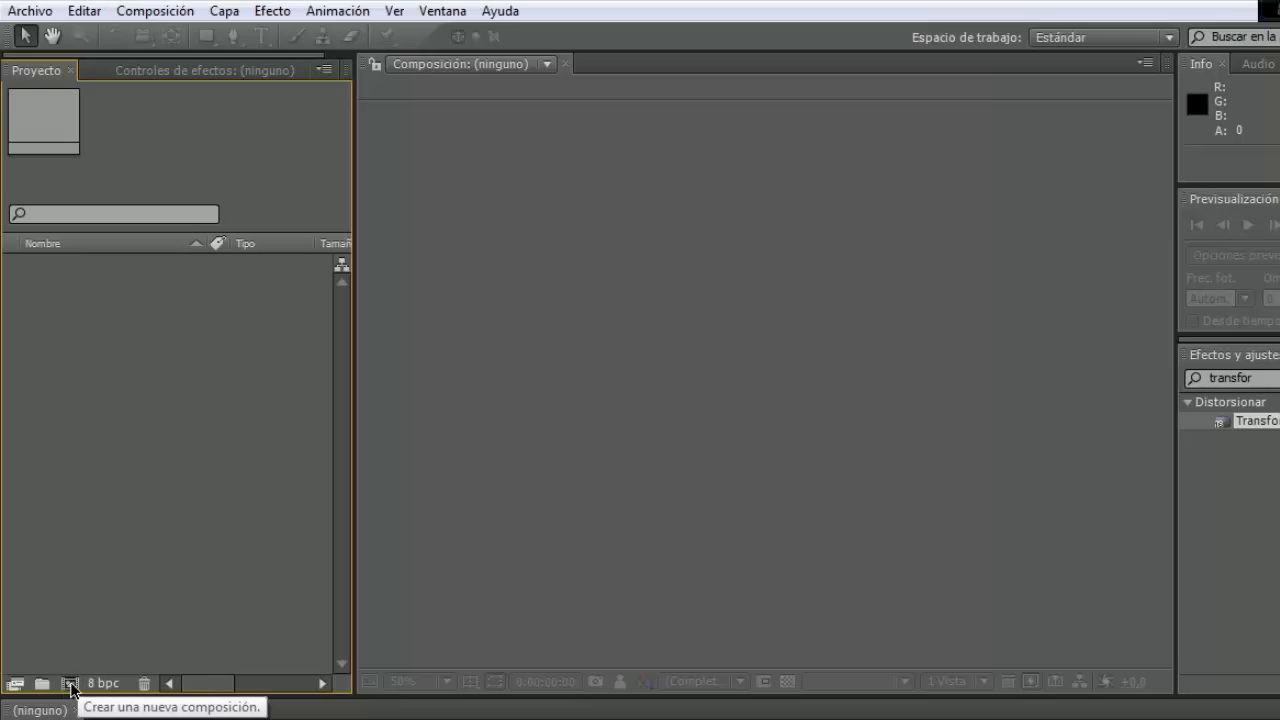
left_click(70, 686)
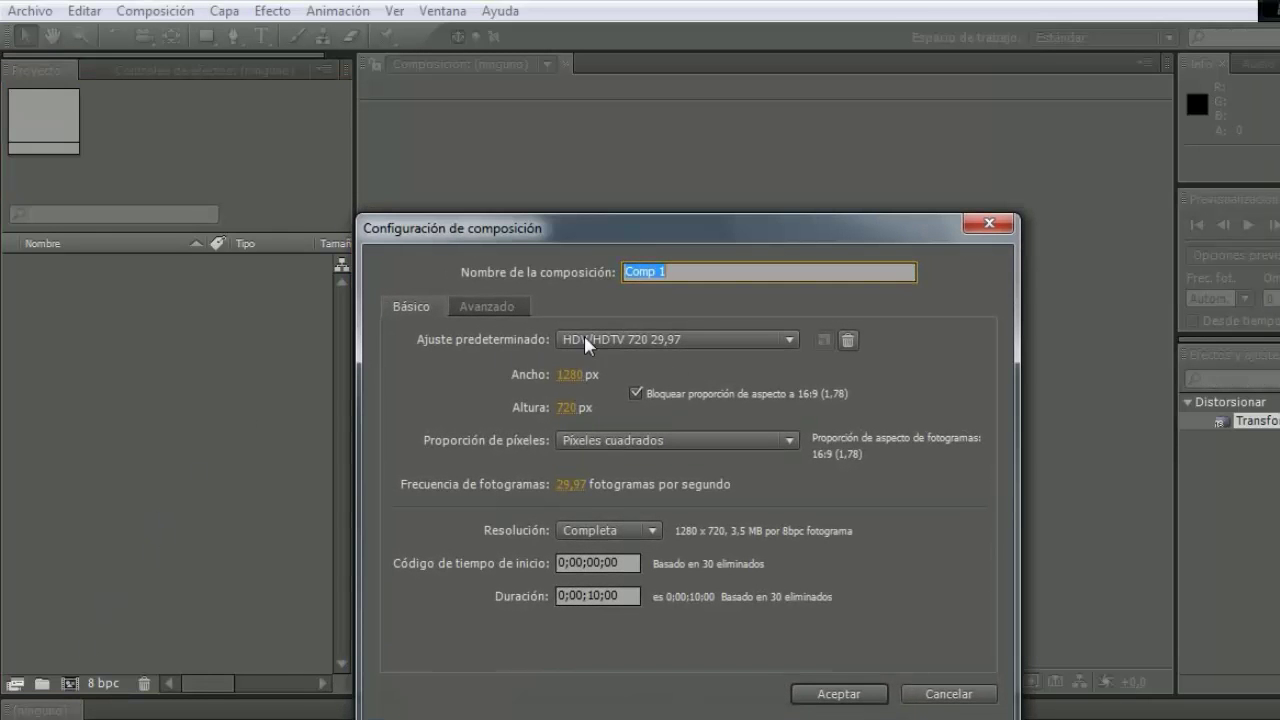
Create Comp 1 with the HDV/HDTV 720 29,97 preset, 1280×720, lasting 10 seconds.
left_click(608, 342)
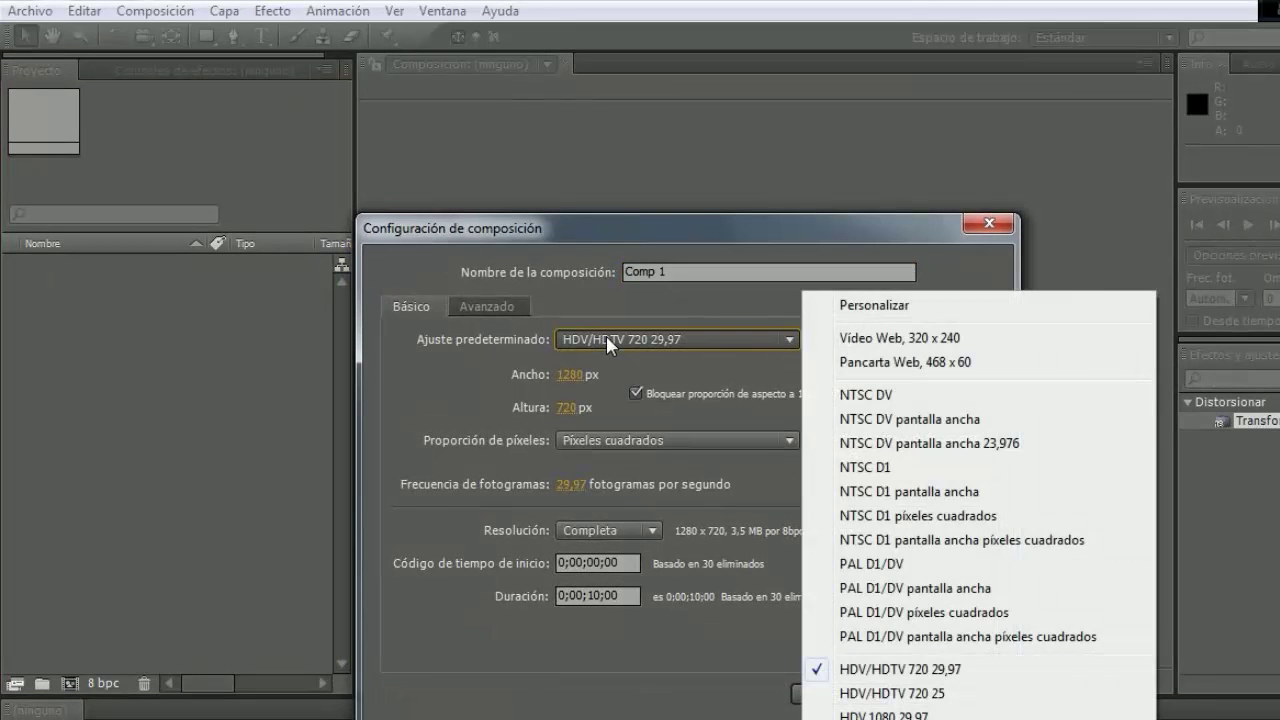
left_click(608, 342)
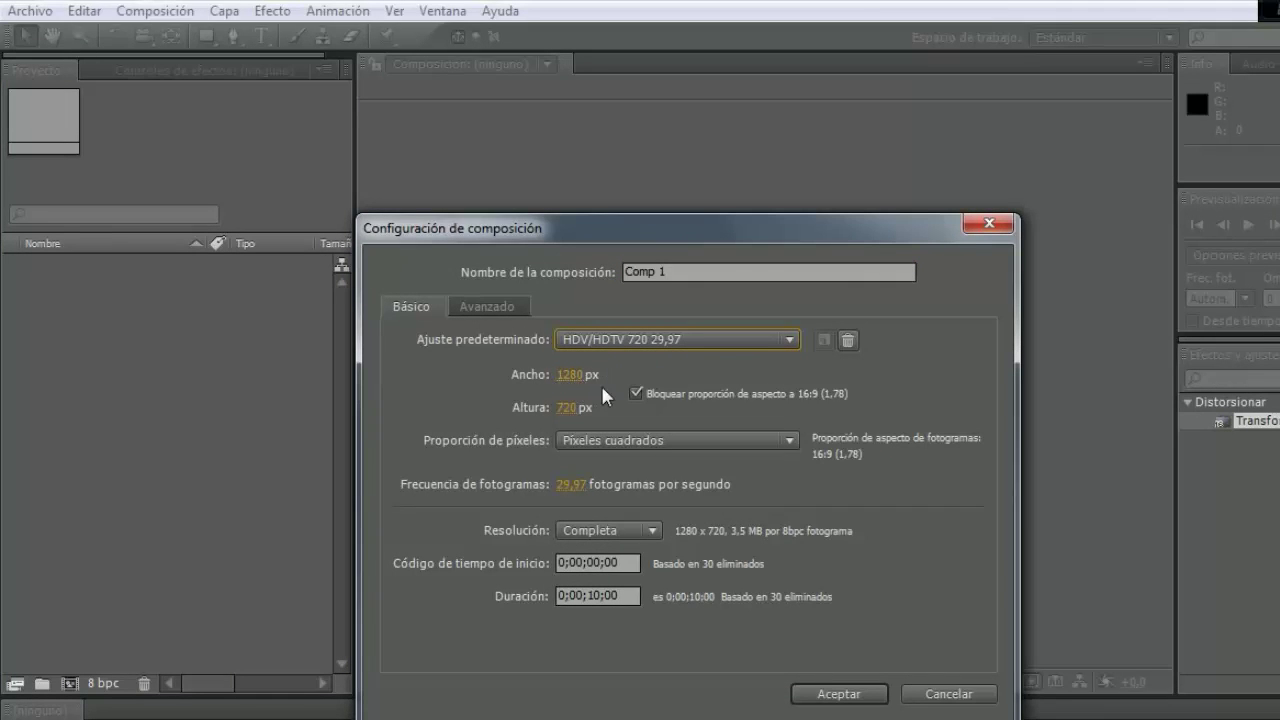
left_click(638, 341)
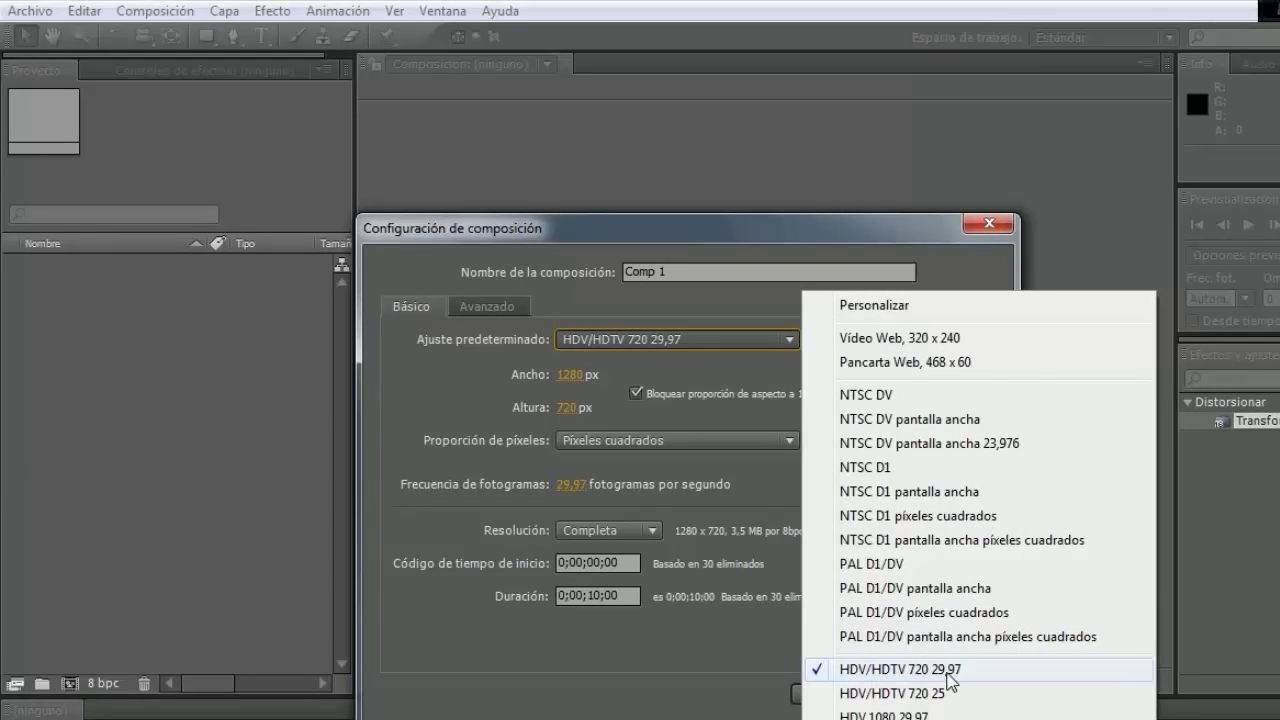
left_click(452, 396)
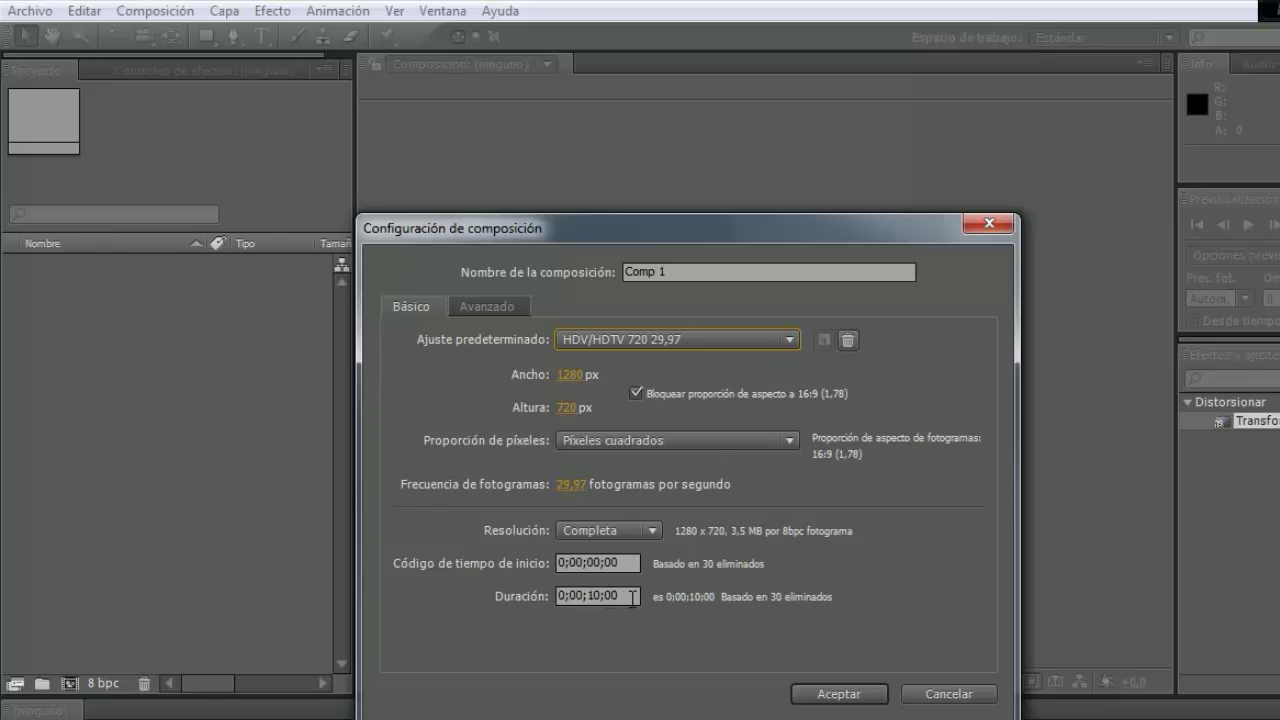
left_click(833, 692)
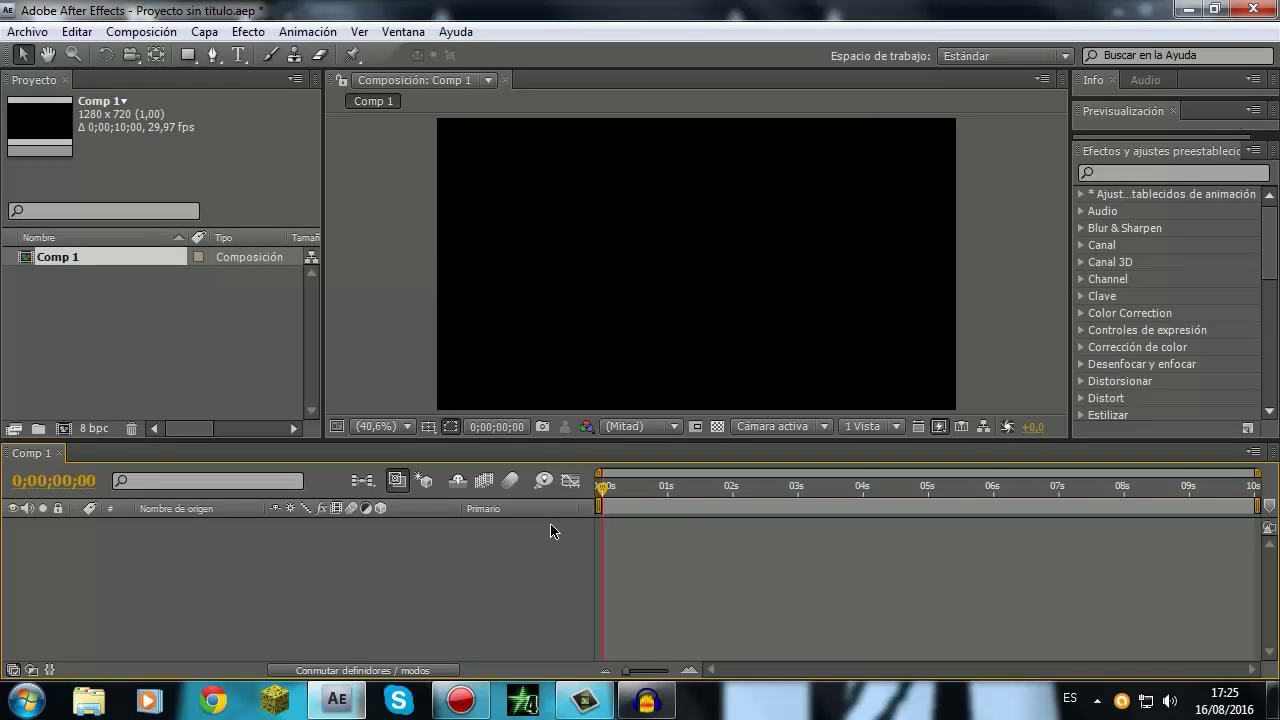
Import the blue_man_group-1280x720.jpg photo into the project.
right_click(159, 314)
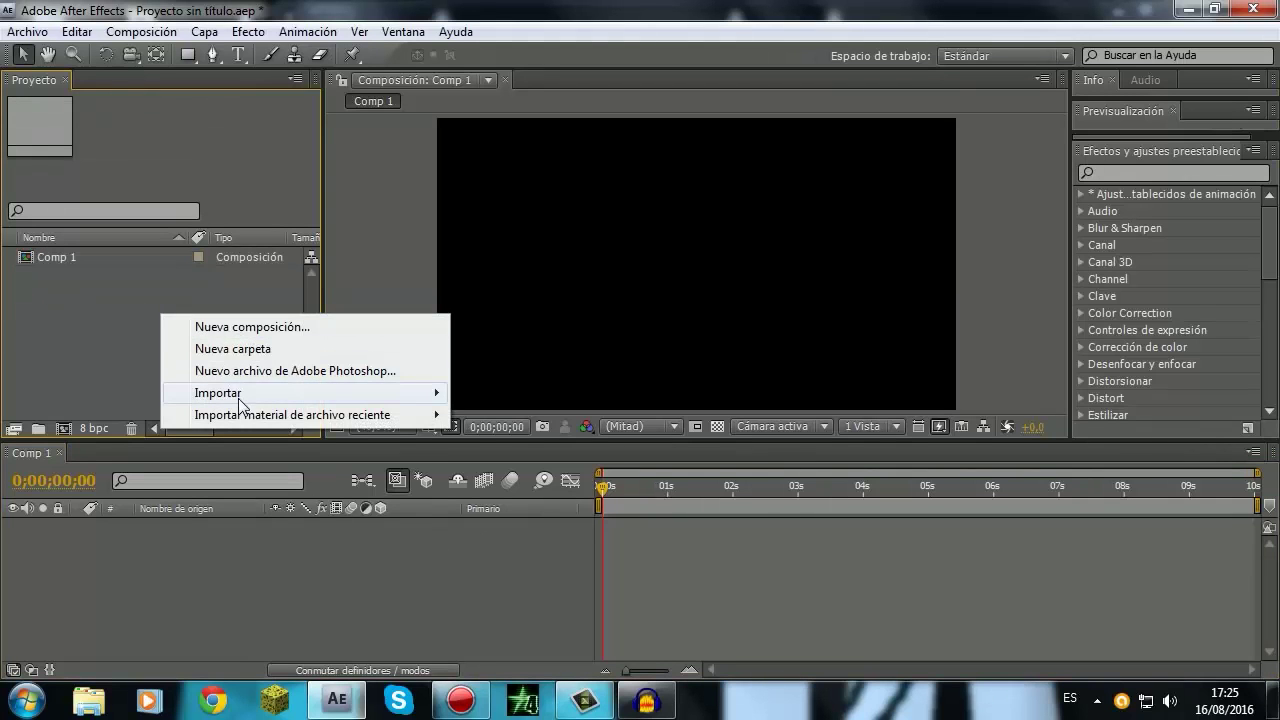
mouse_move(240, 398)
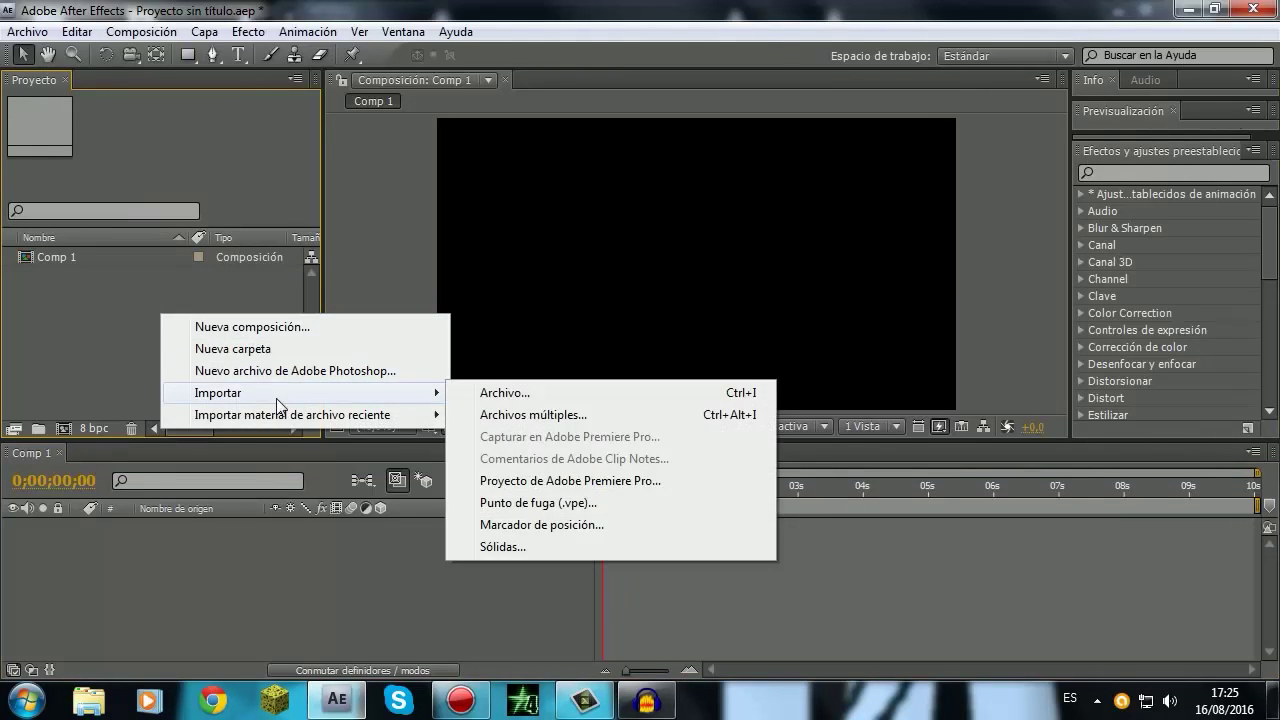
left_click(488, 396)
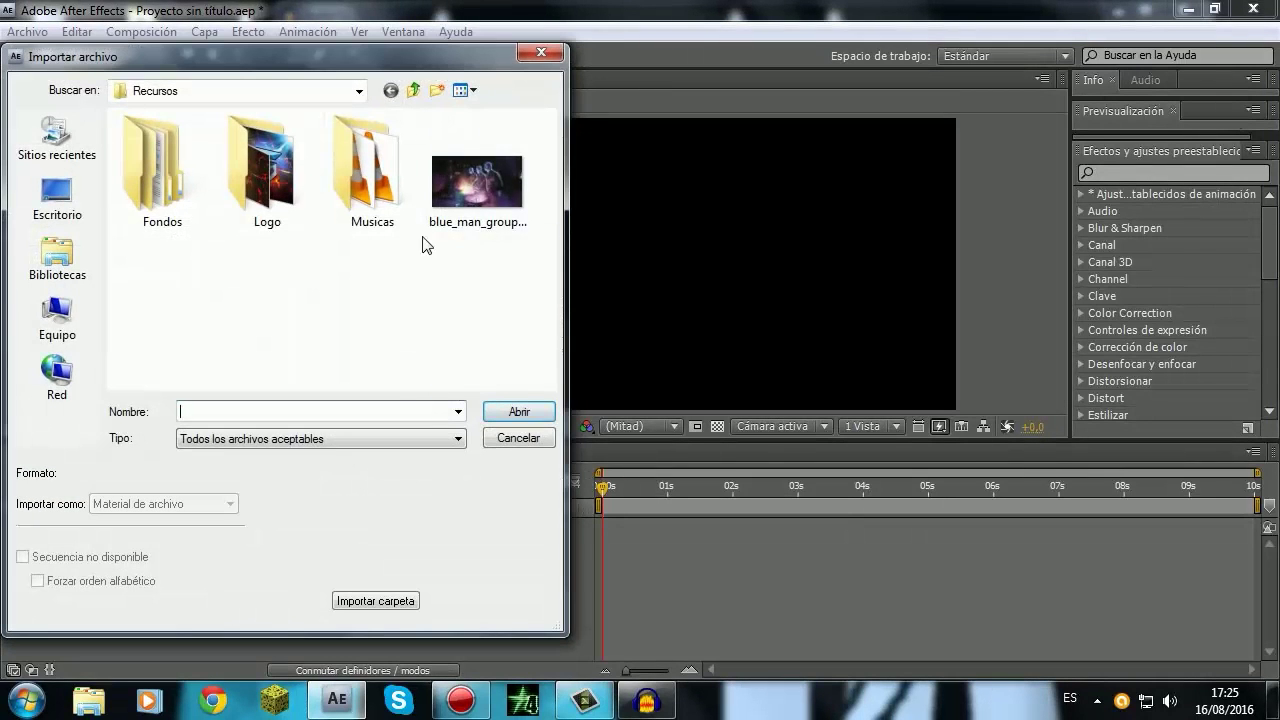
left_click(496, 172)
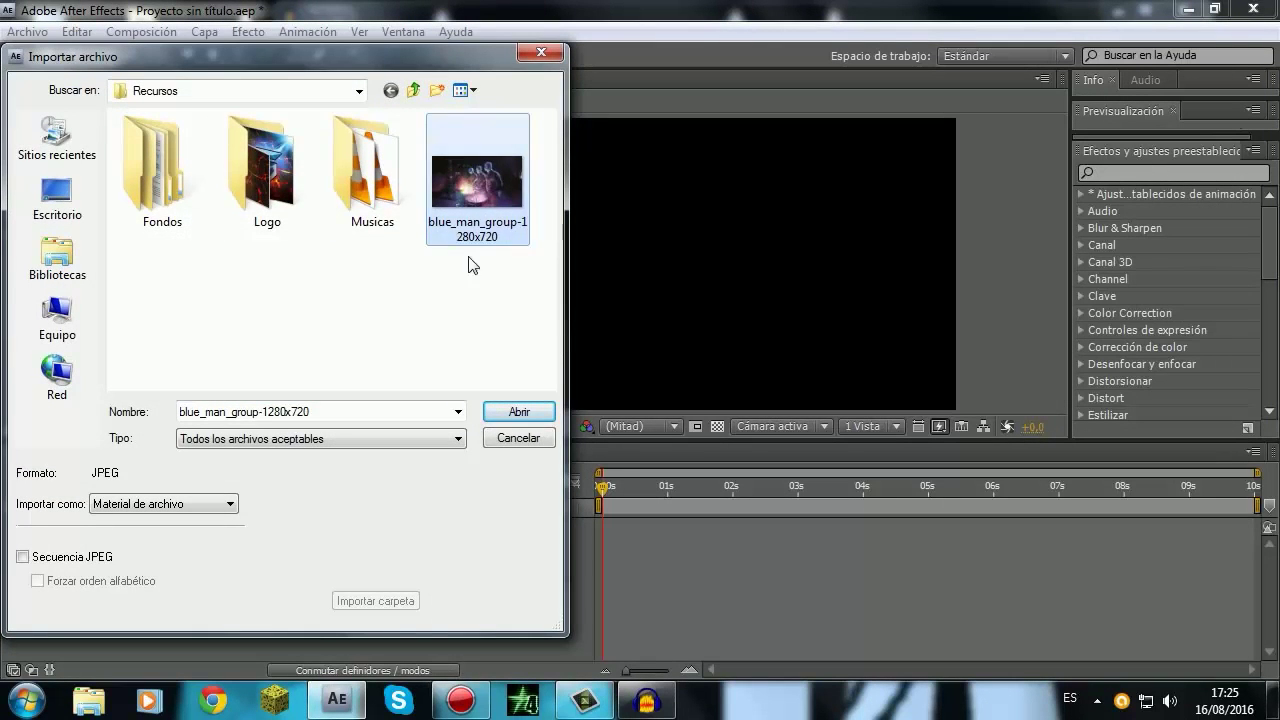
left_click(511, 416)
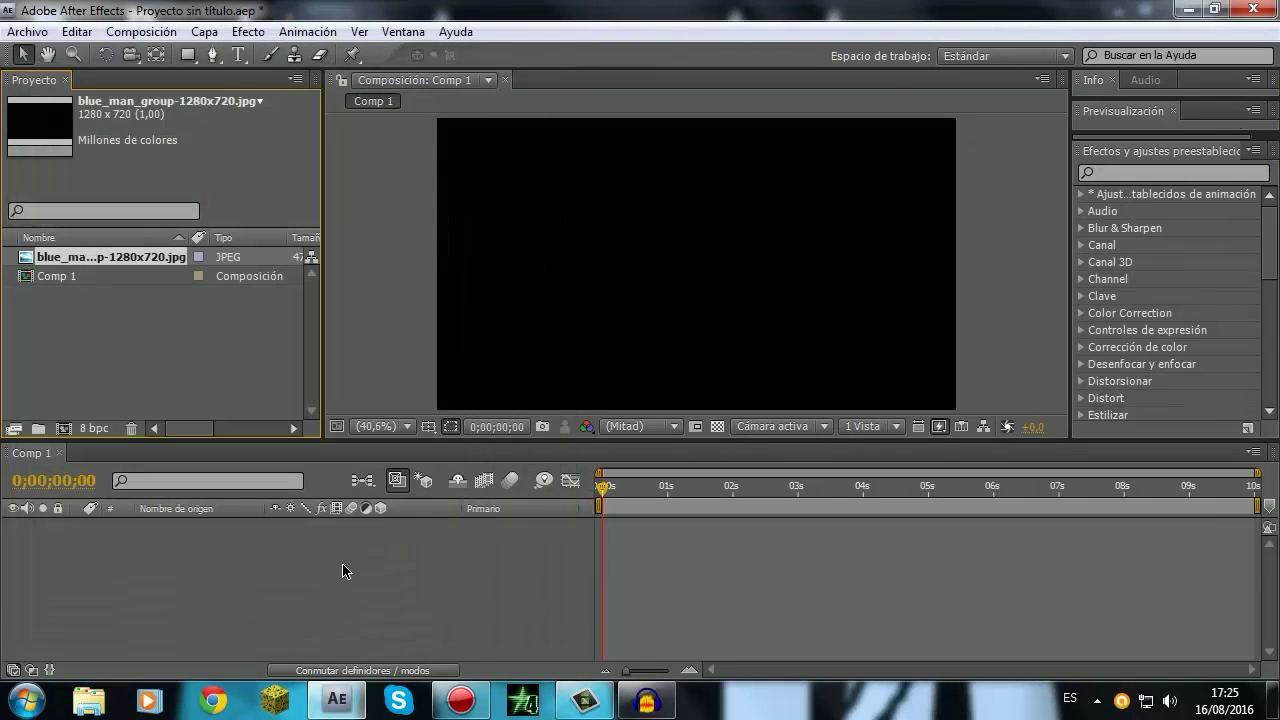
Import the Sweet Talker MP3 from the Musicas folder into the project.
right_click(183, 370)
mouse_move(322, 455)
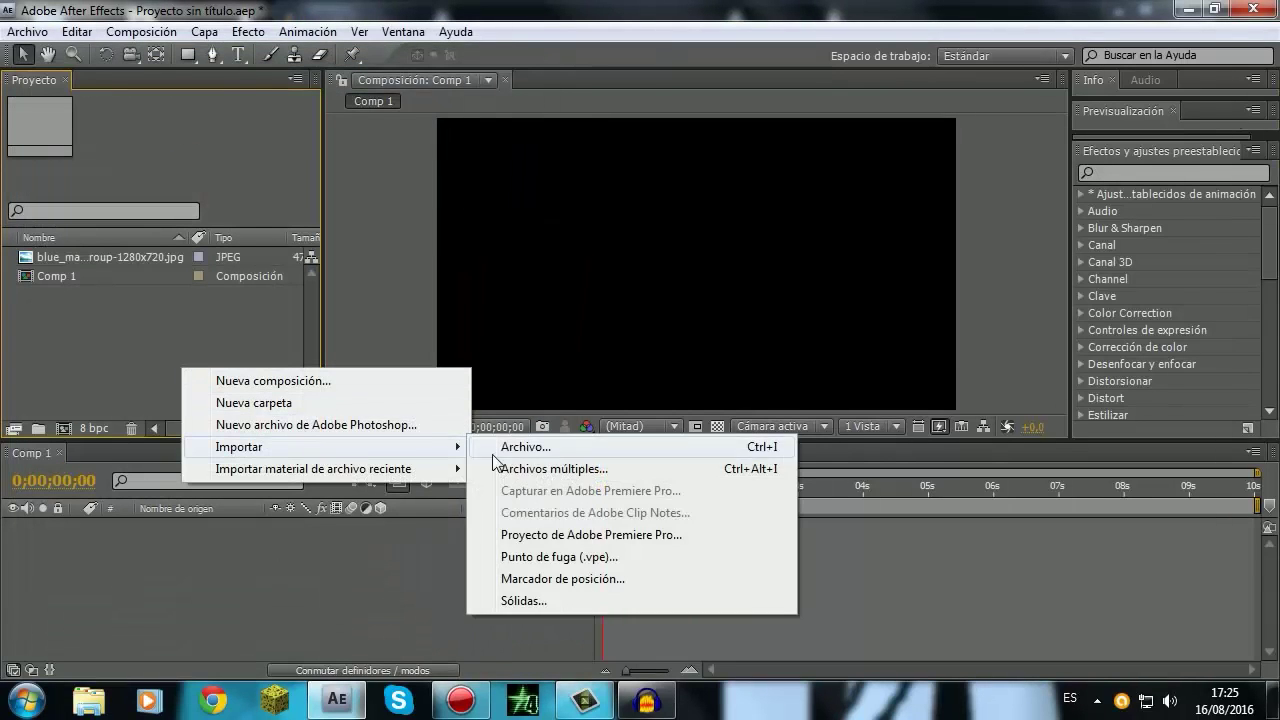
left_click(572, 452)
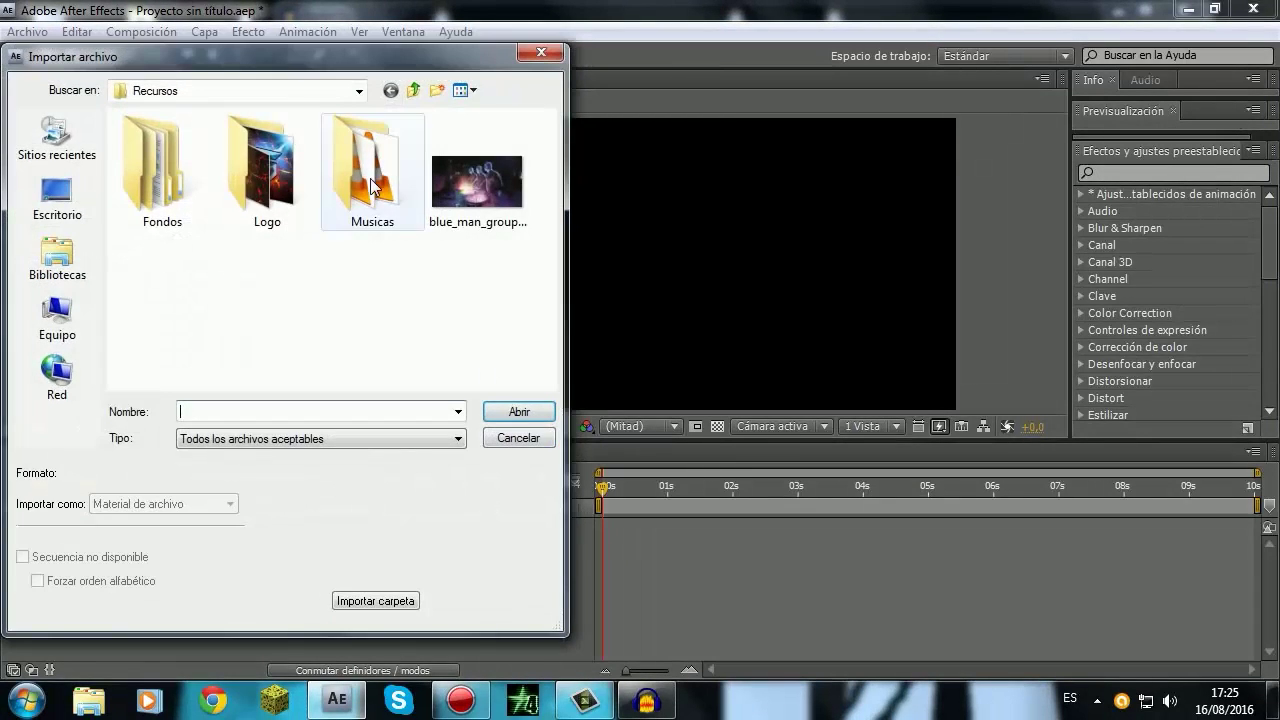
double_click(370, 175)
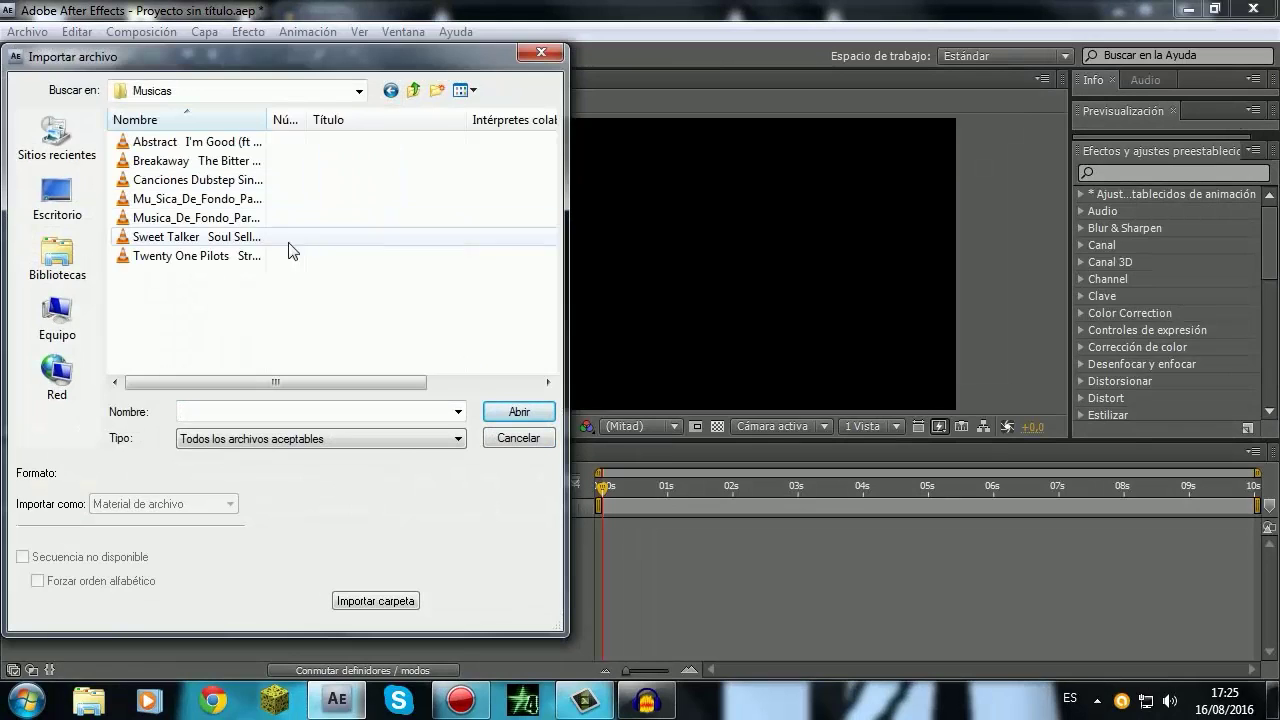
left_click(170, 145)
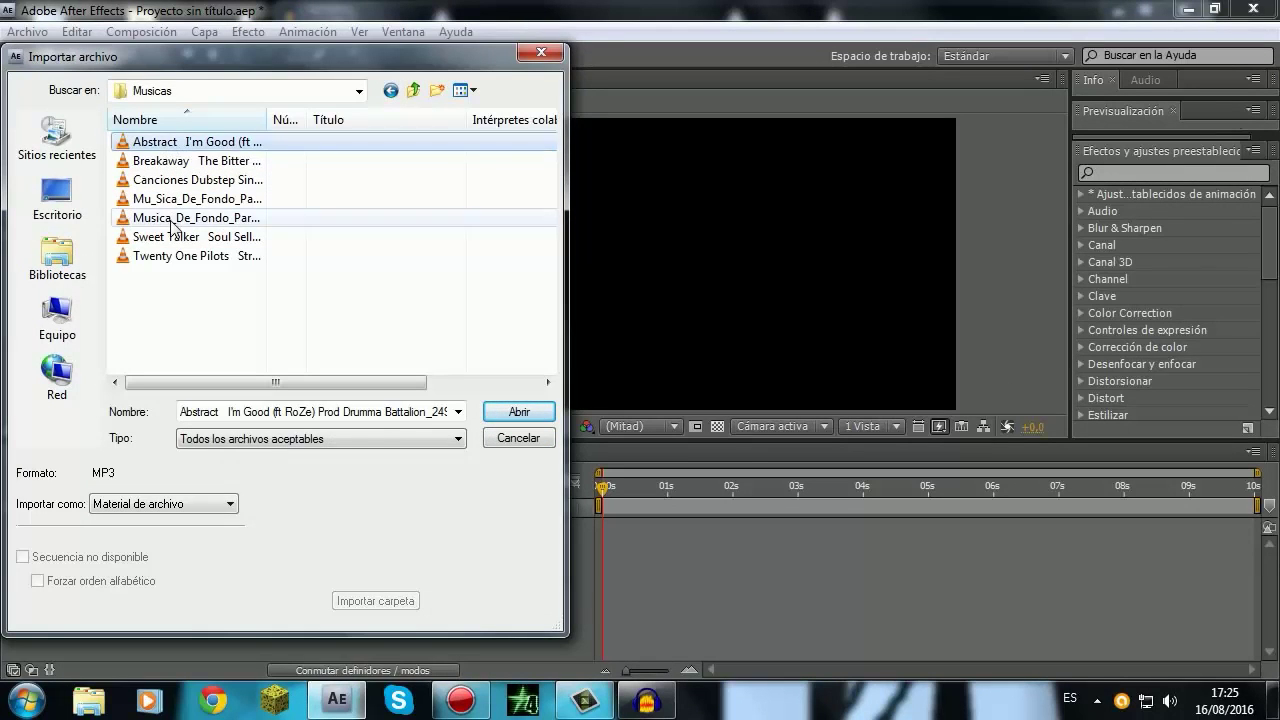
left_click(168, 256)
left_click(168, 237)
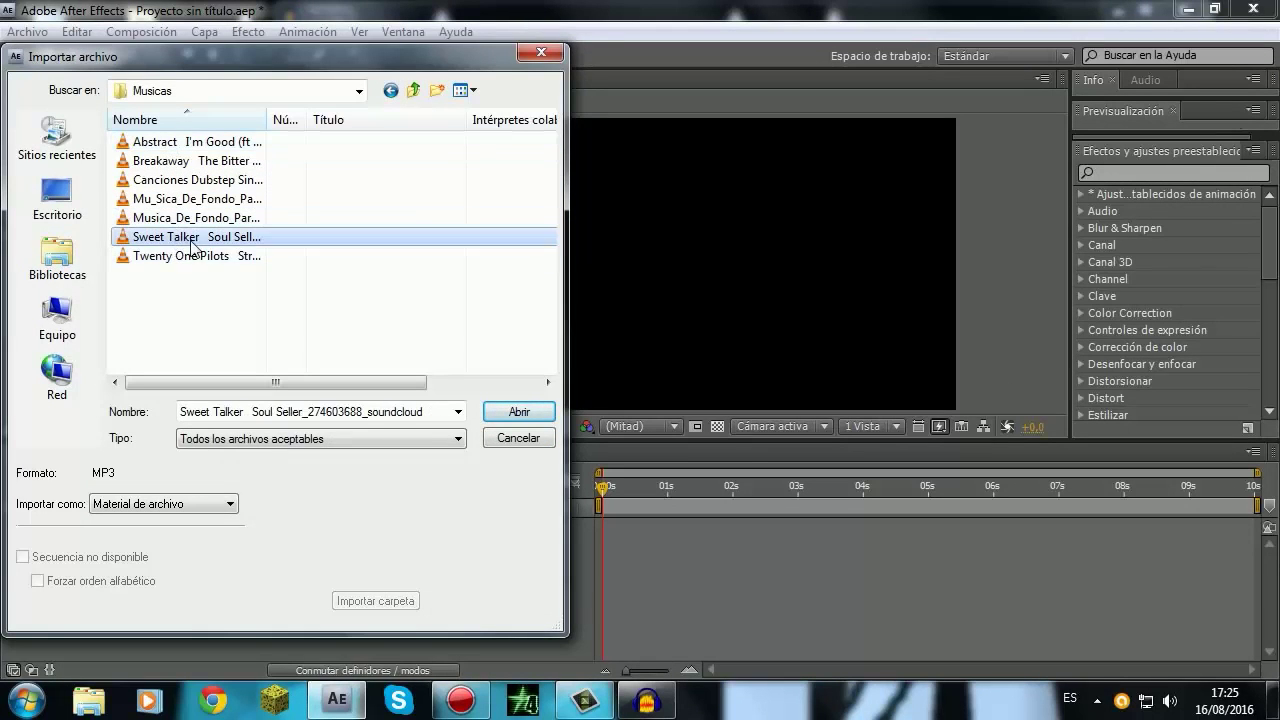
left_click(515, 412)
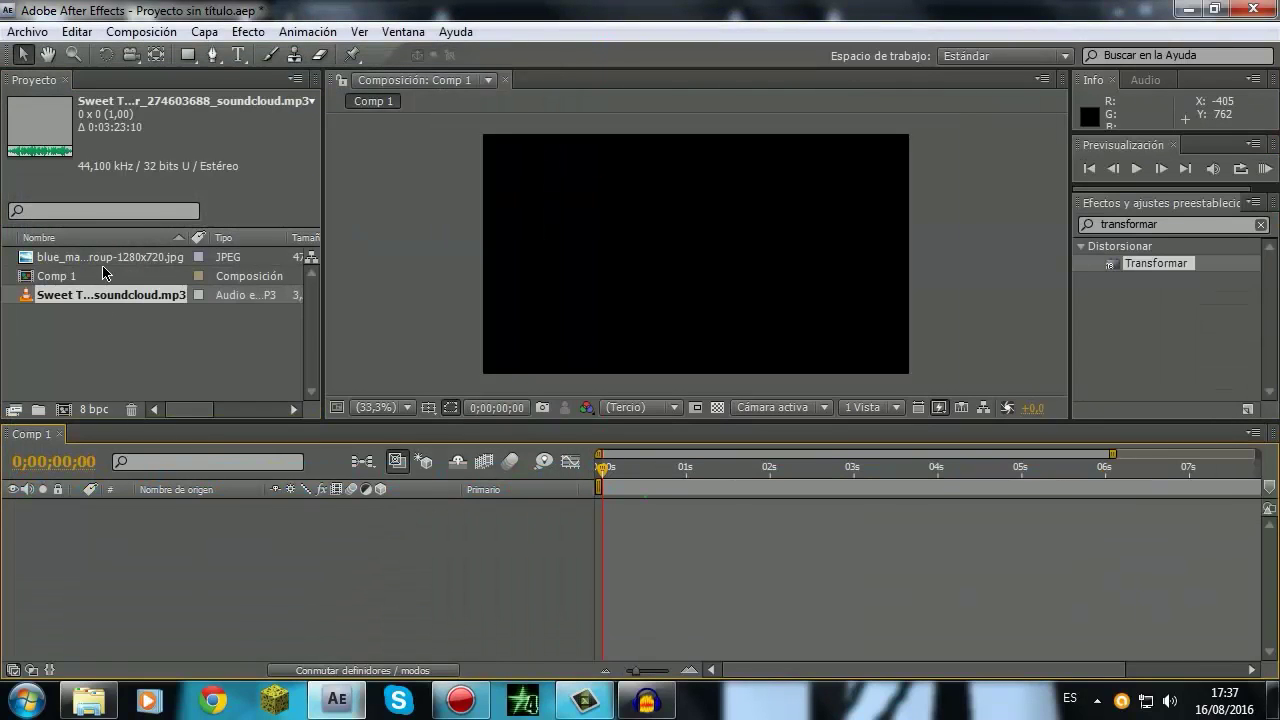
Add the blue_man_group photo and the Sweet Talker audio to Comp 1, photo on top.
left_click_drag(103, 262, 126, 583)
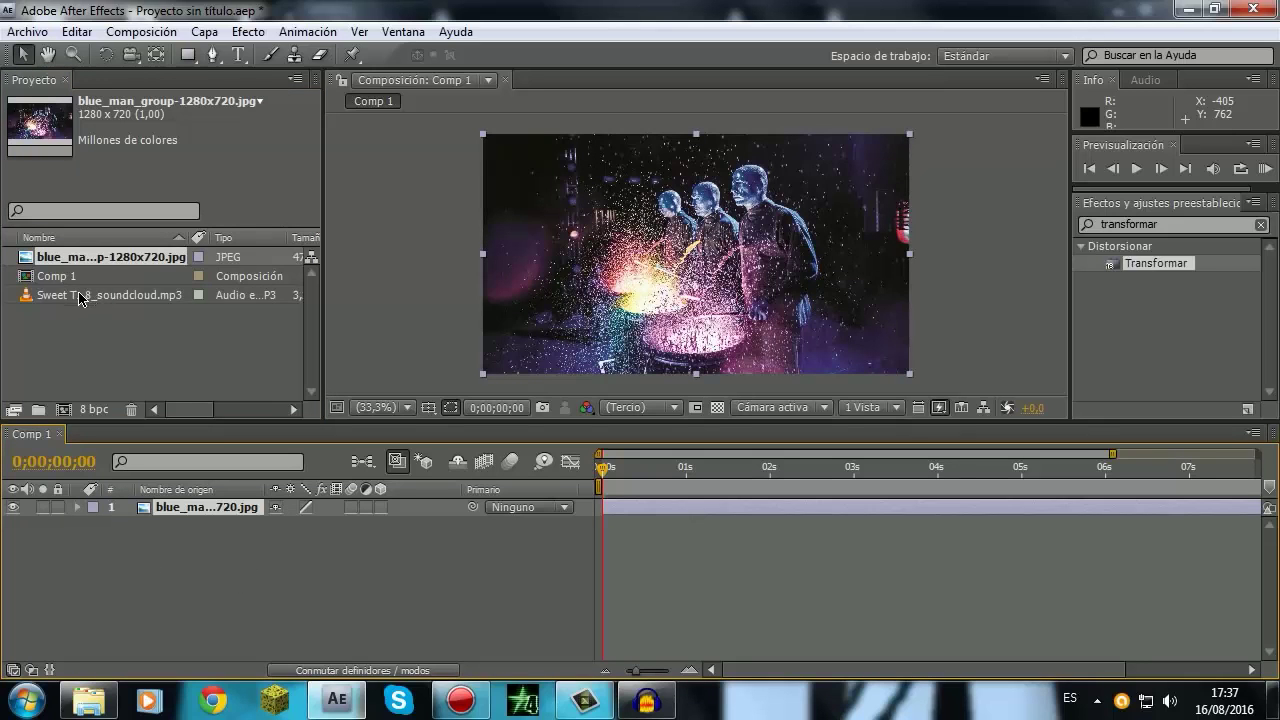
left_click(104, 297)
left_click_drag(104, 297, 110, 590)
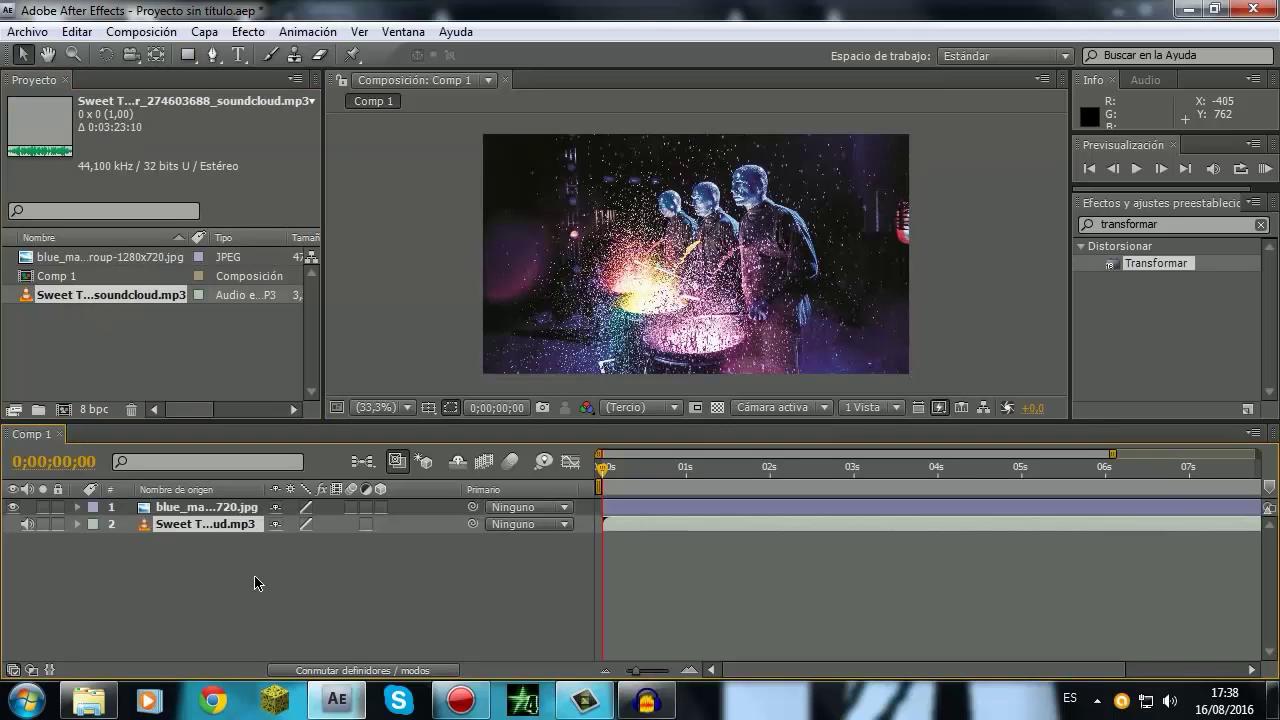
Show the Sweet Talker layer's audio waveform, set time to 0;00;00;15, and select the photo layer.
left_click(166, 527)
left_click(78, 524)
left_click(96, 542)
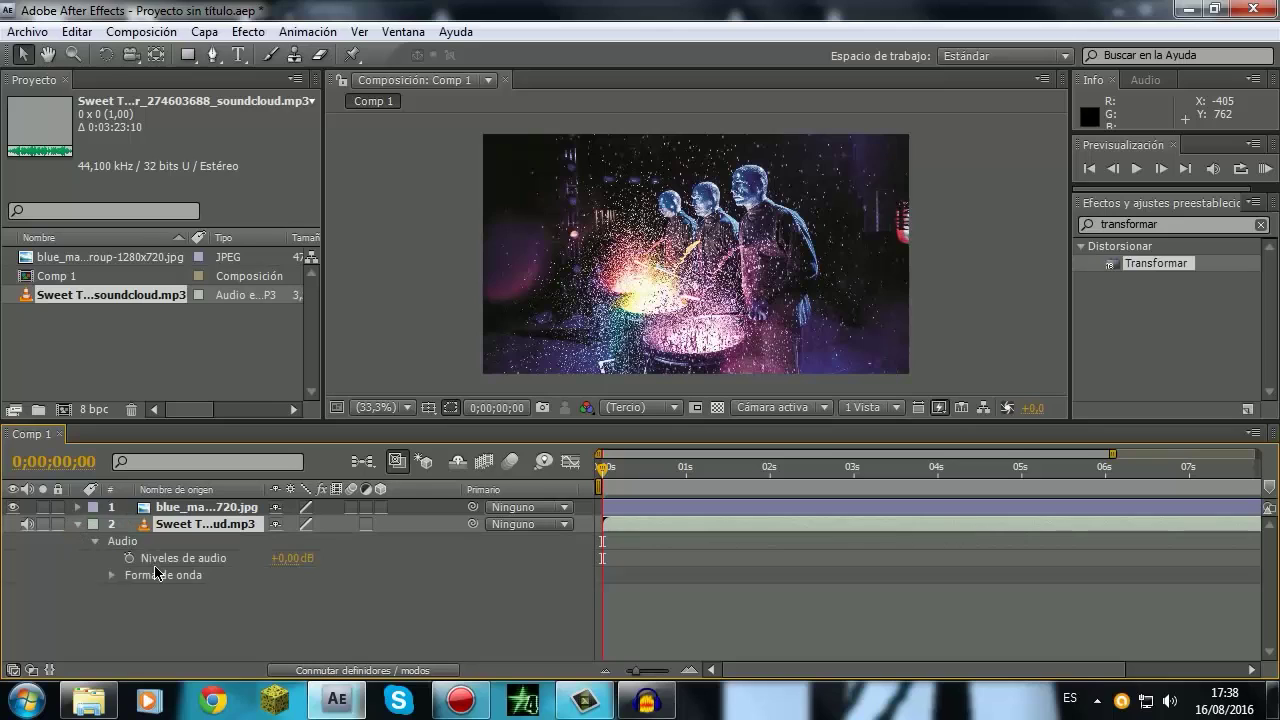
left_click(111, 576)
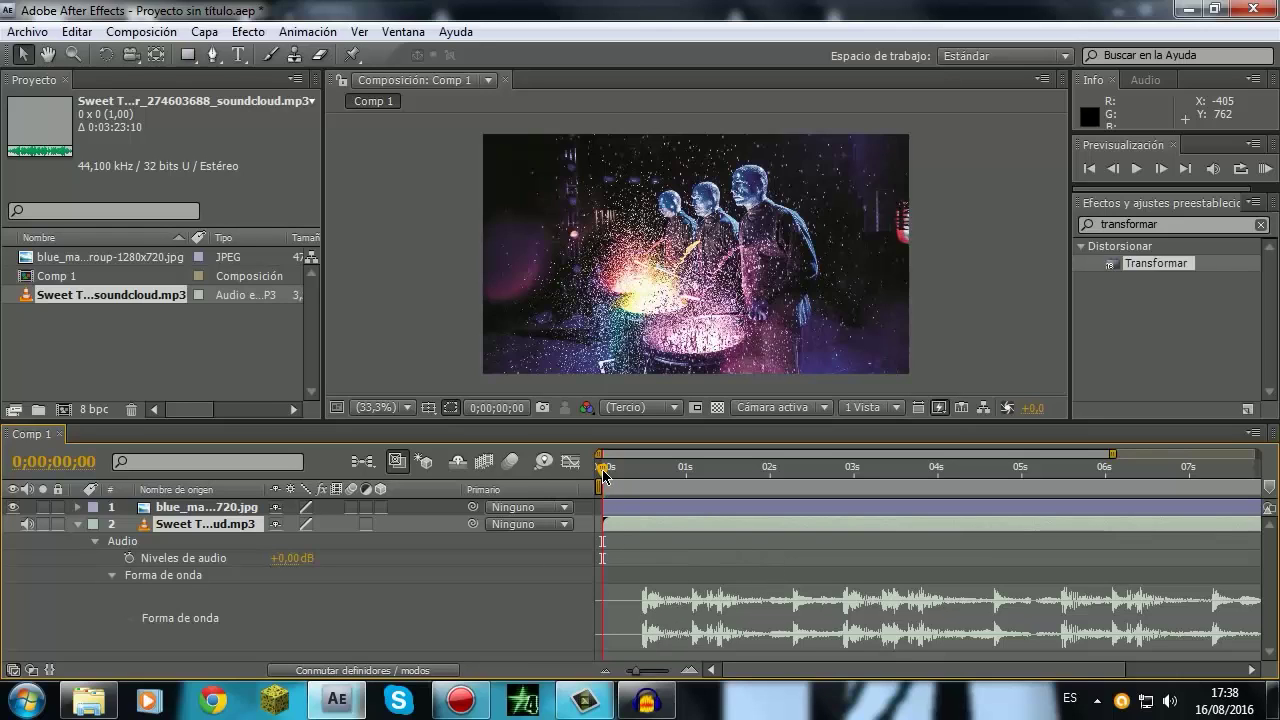
left_click_drag(603, 474, 647, 570)
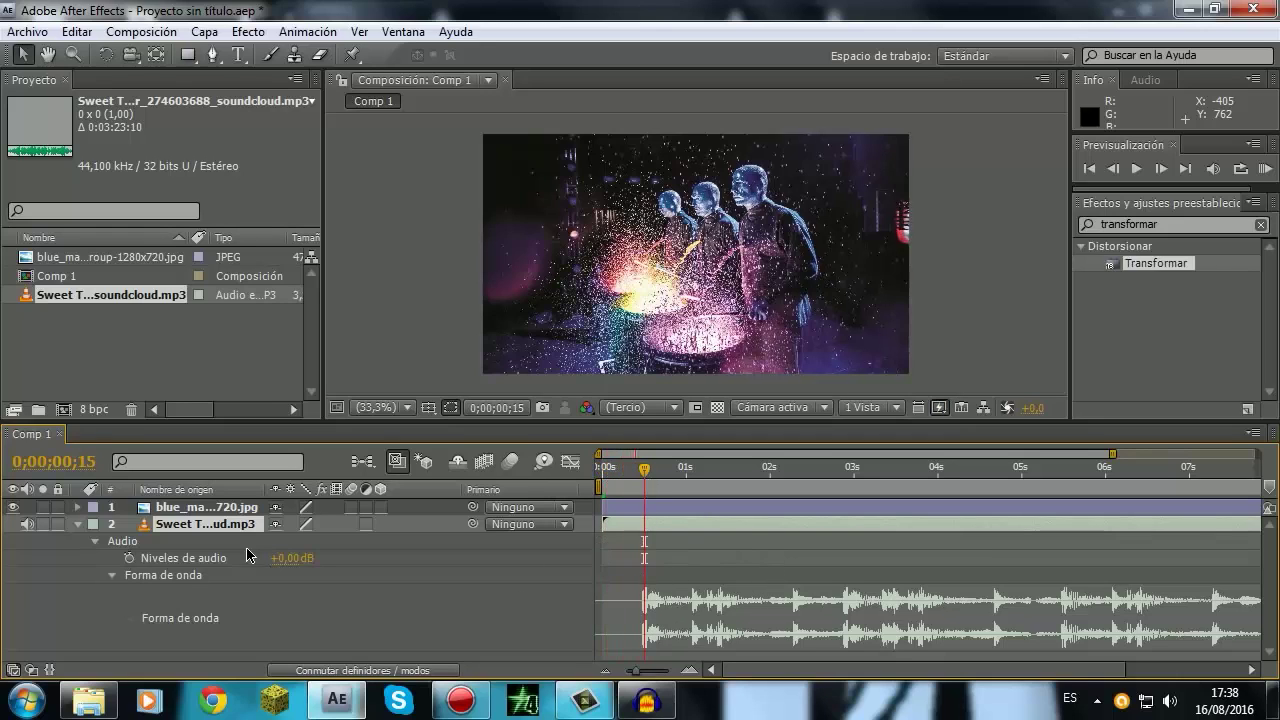
left_click(186, 508)
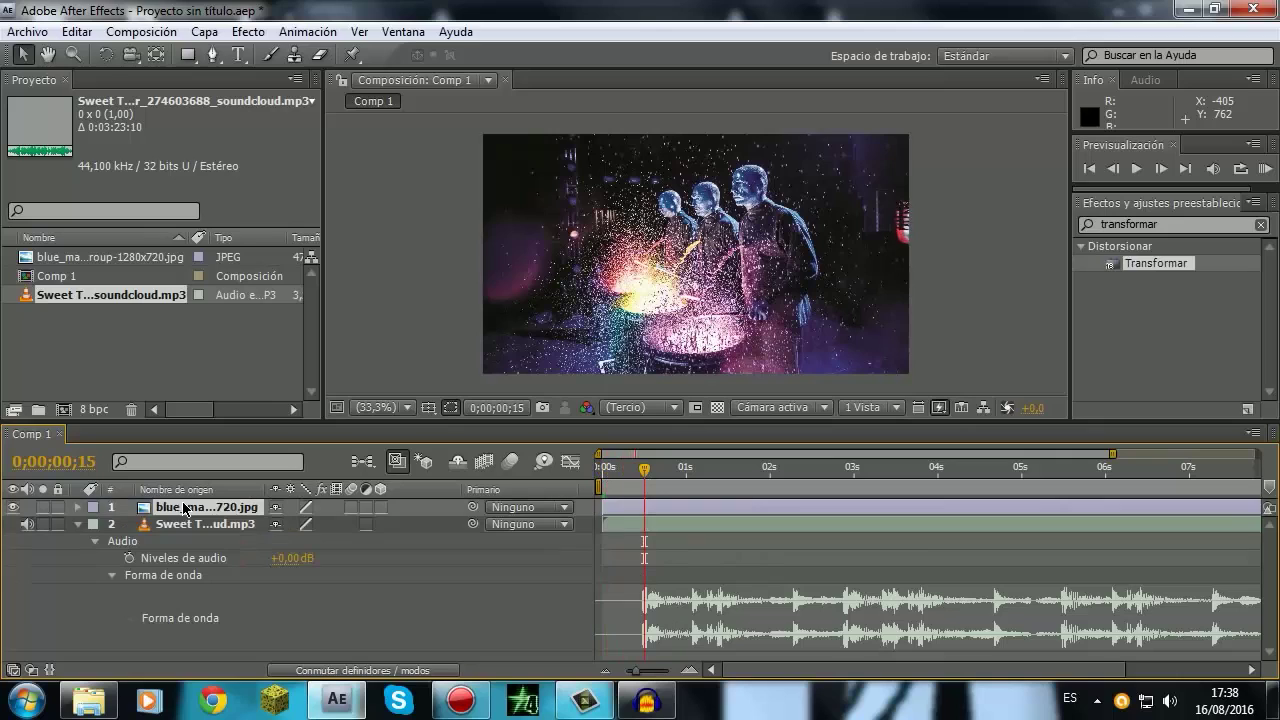
Apply the Distorsionar > Transformar effect to the blue_man_group photo layer.
left_click(78, 507)
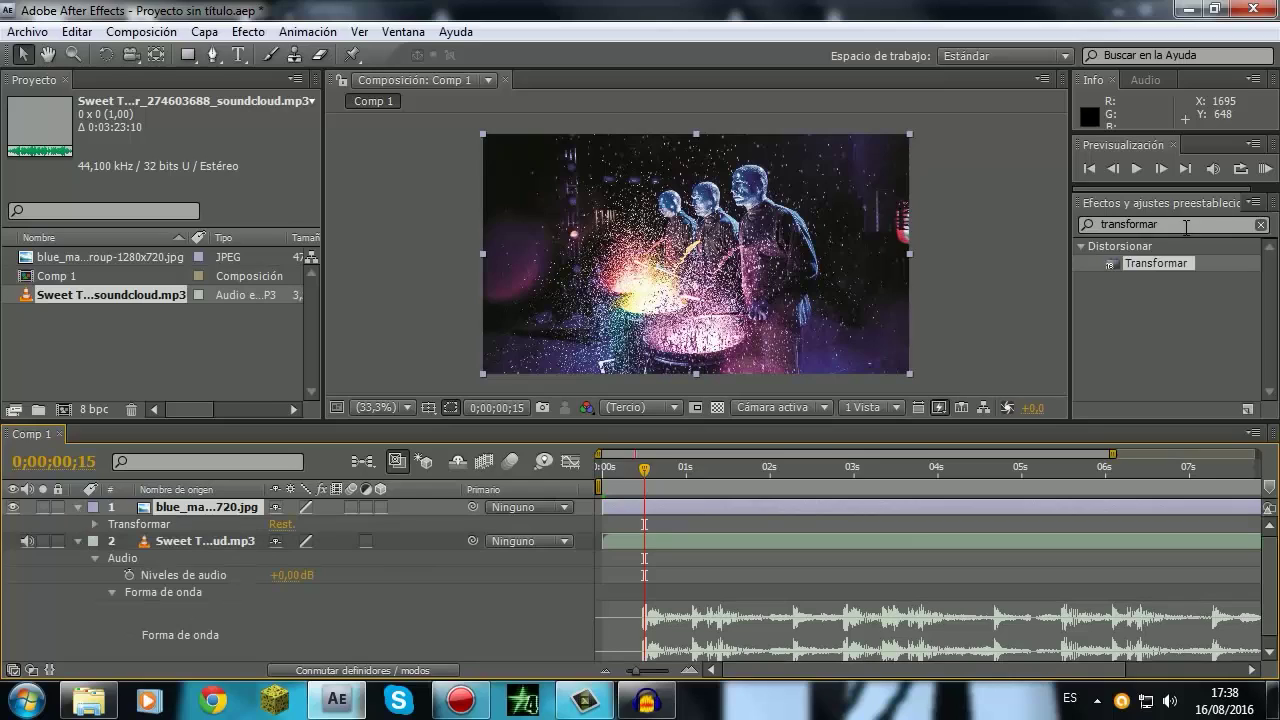
left_click(1155, 224)
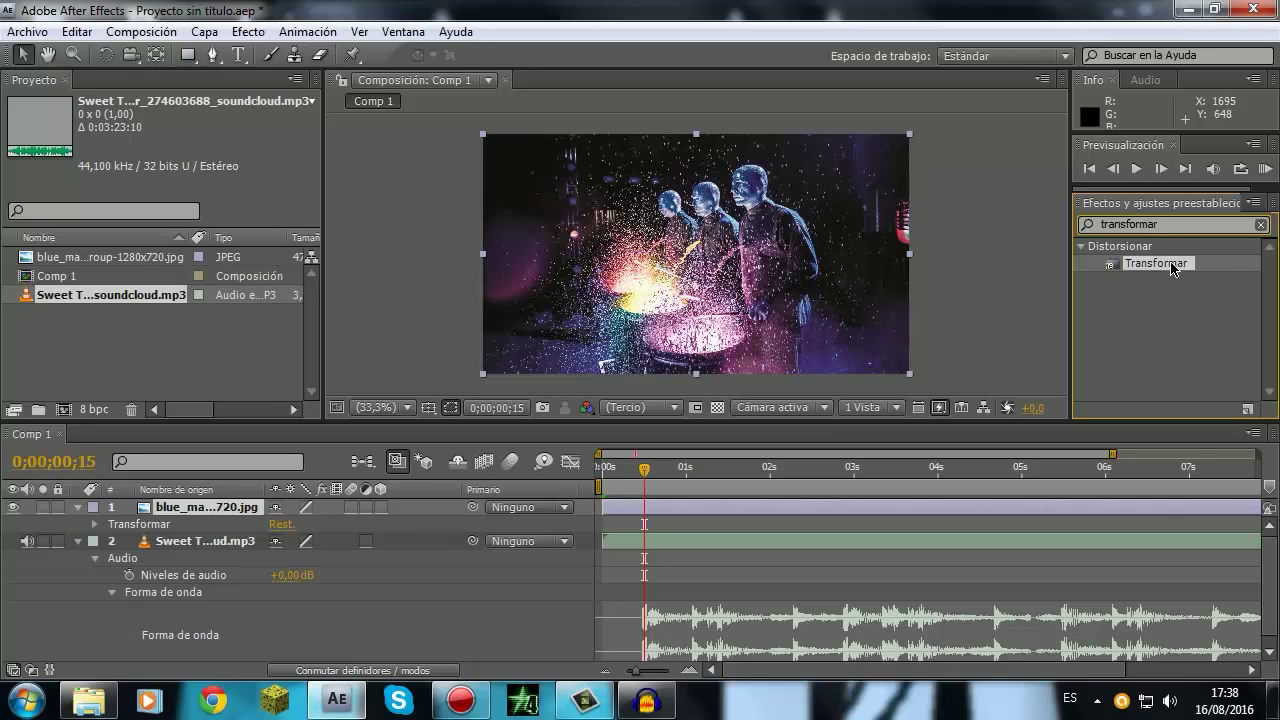
left_click_drag(1172, 268, 703, 226)
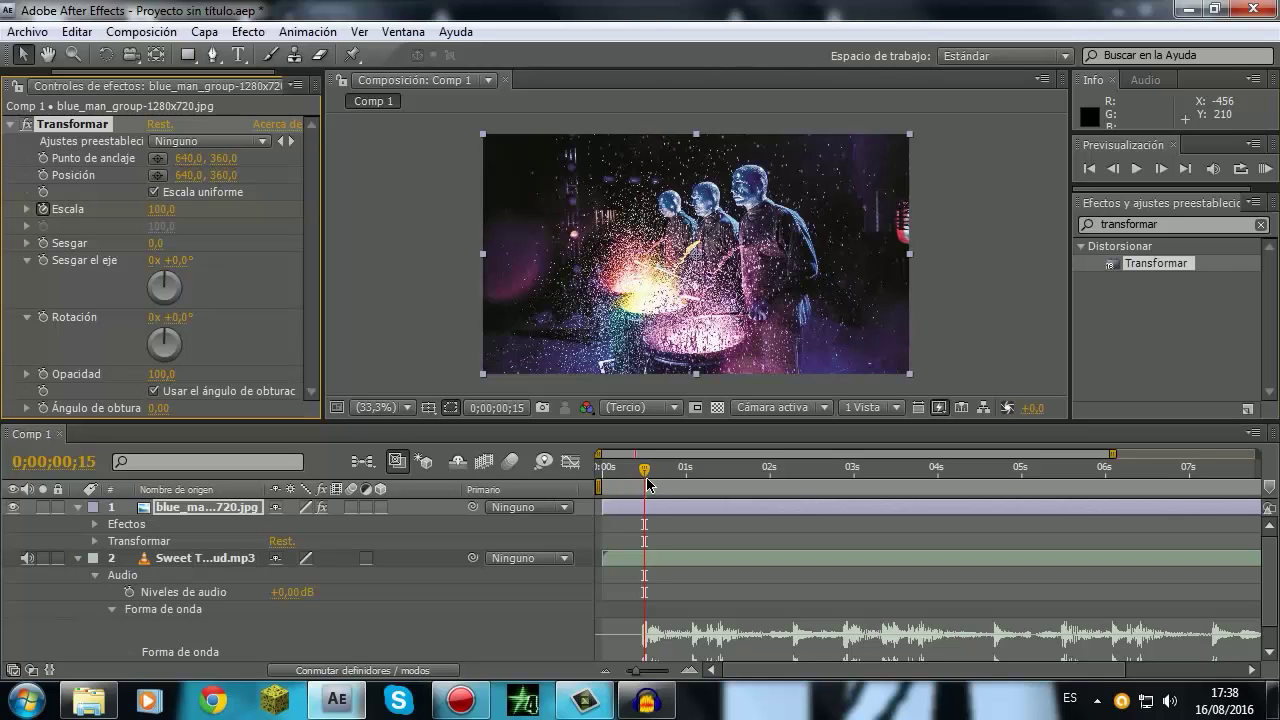
Add Escala keyframes at 0;00;00;15 and 0;00;00;18, both at 100.
key("u")
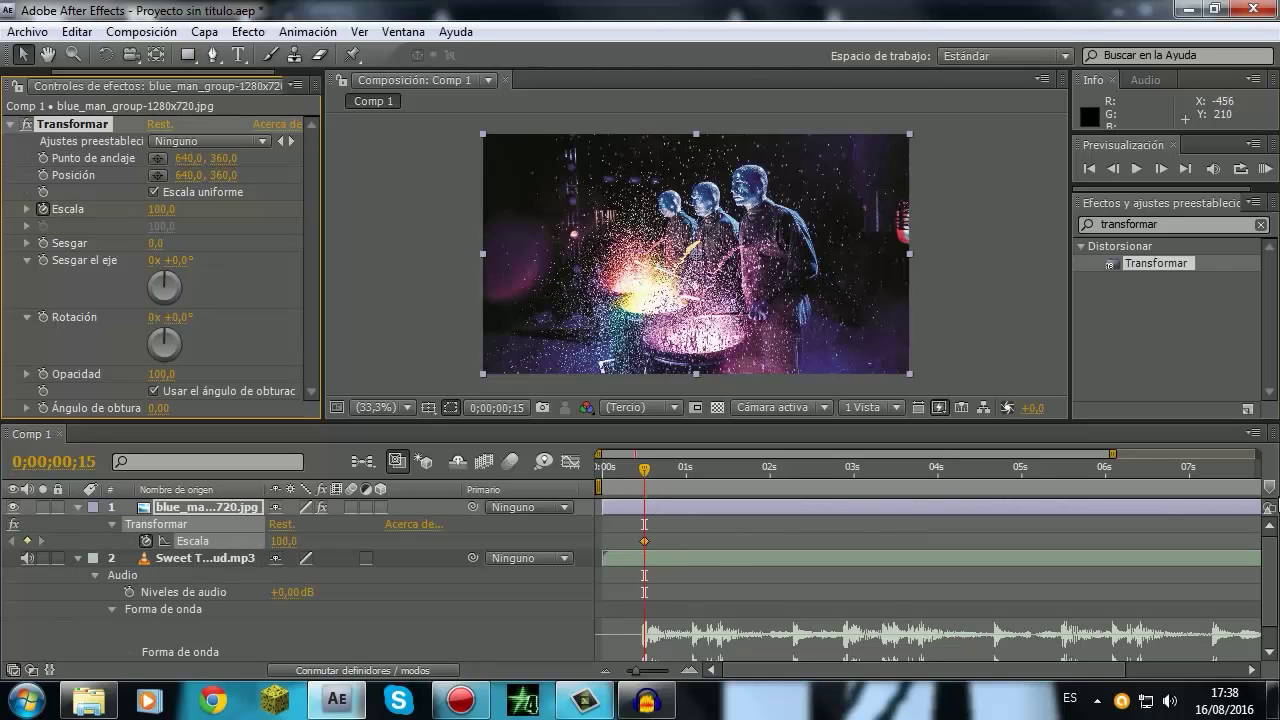
scroll(820, 577, "down", 1)
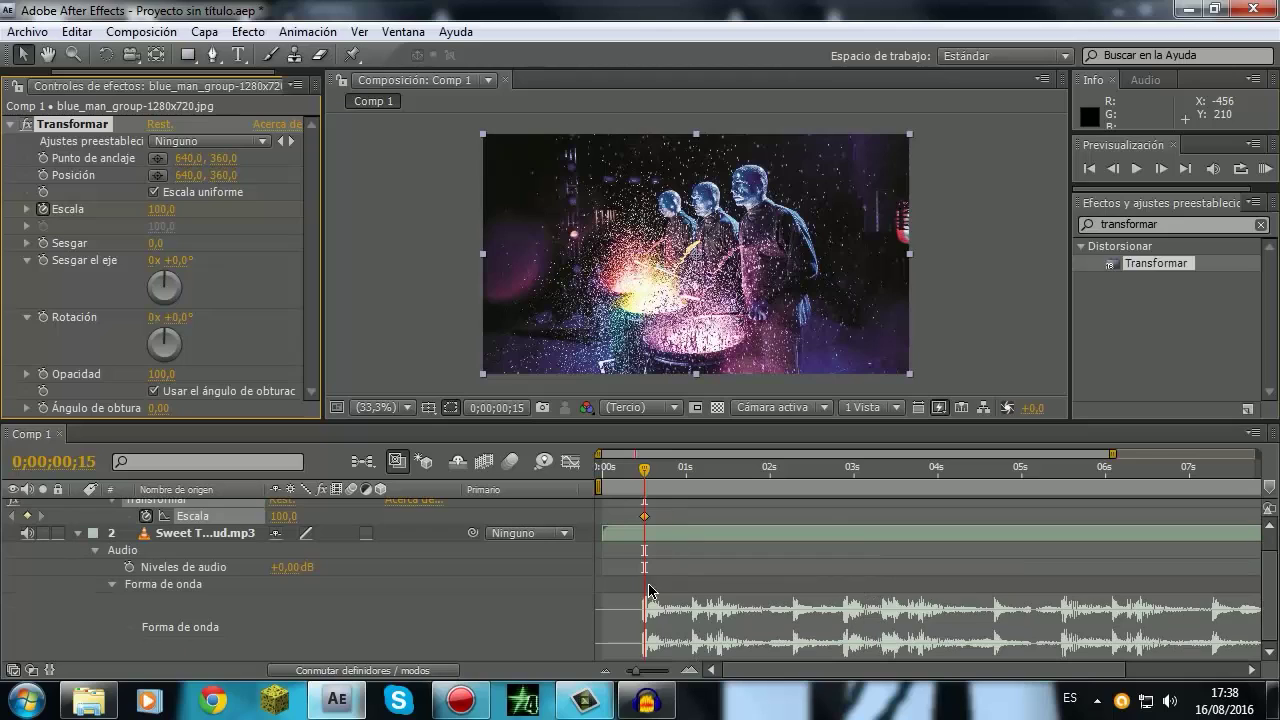
scroll(656, 597, "up", 1)
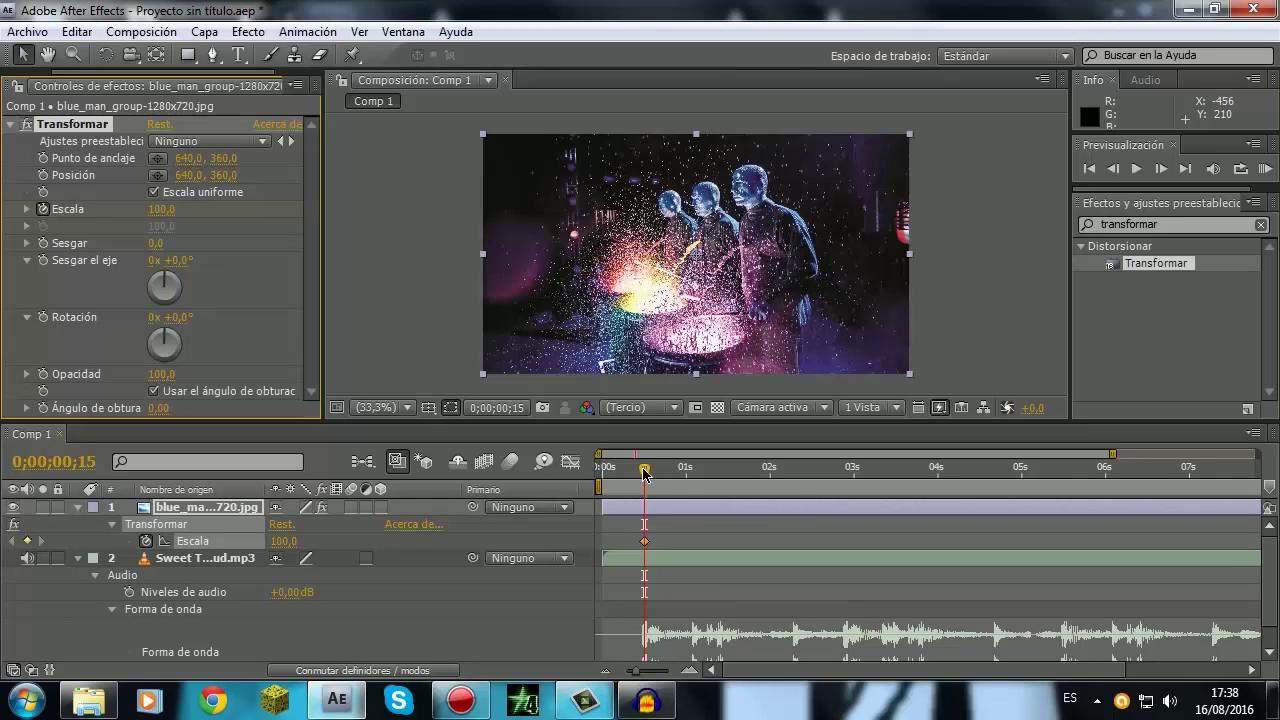
left_click_drag(644, 470, 652, 470)
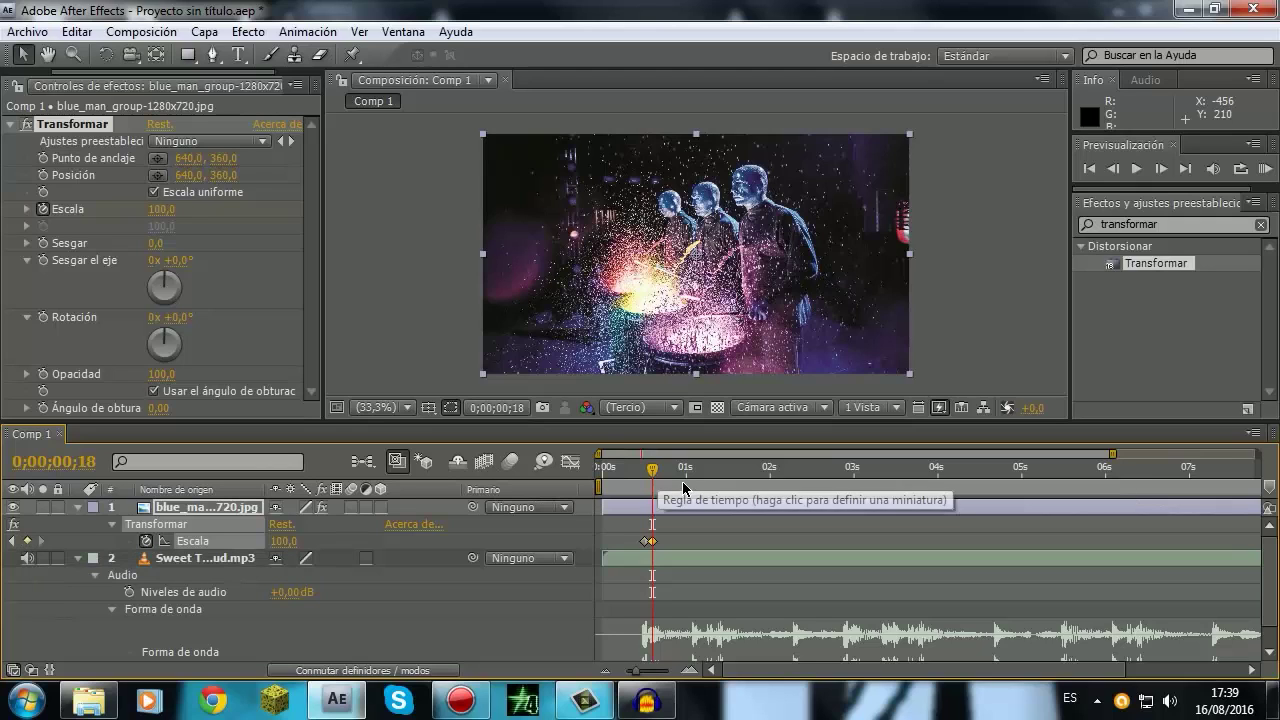
left_click_drag(652, 470, 694, 475)
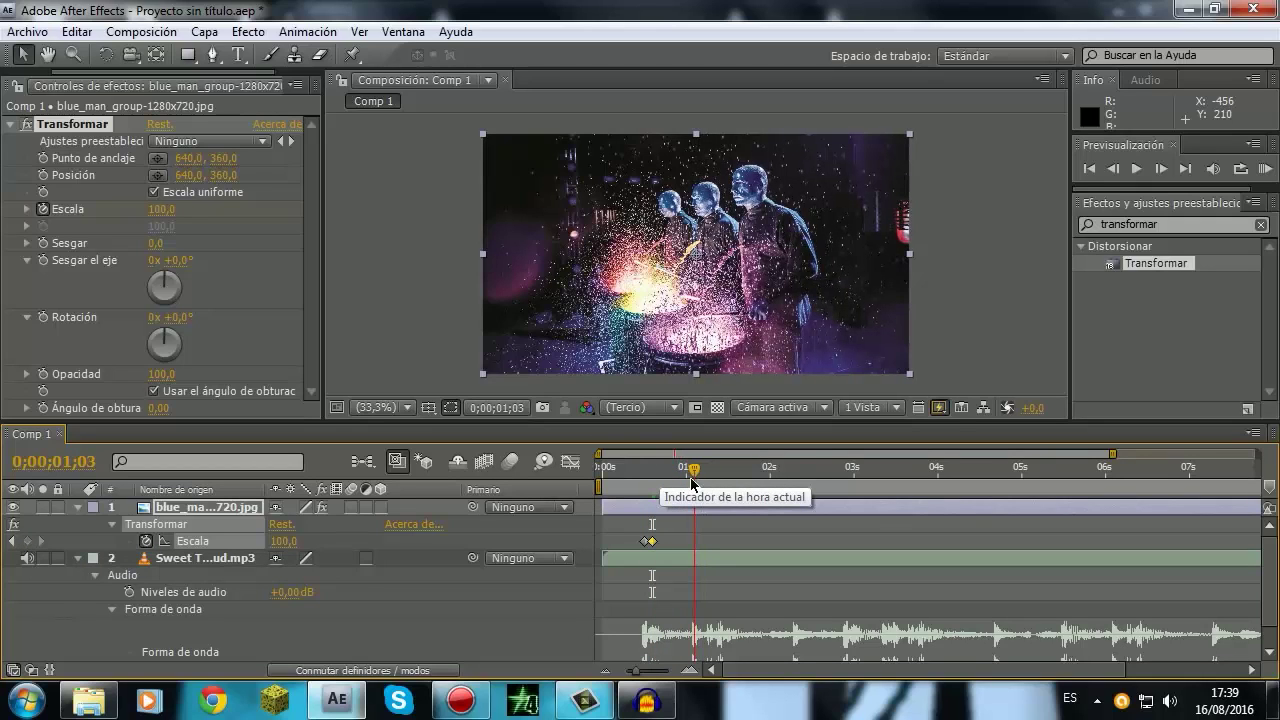
Add Escala keyframes on the beats at 0;00;01;03, 0;00;01;09, 0;00;01;12 and 0;00;02;09.
left_click(30, 541)
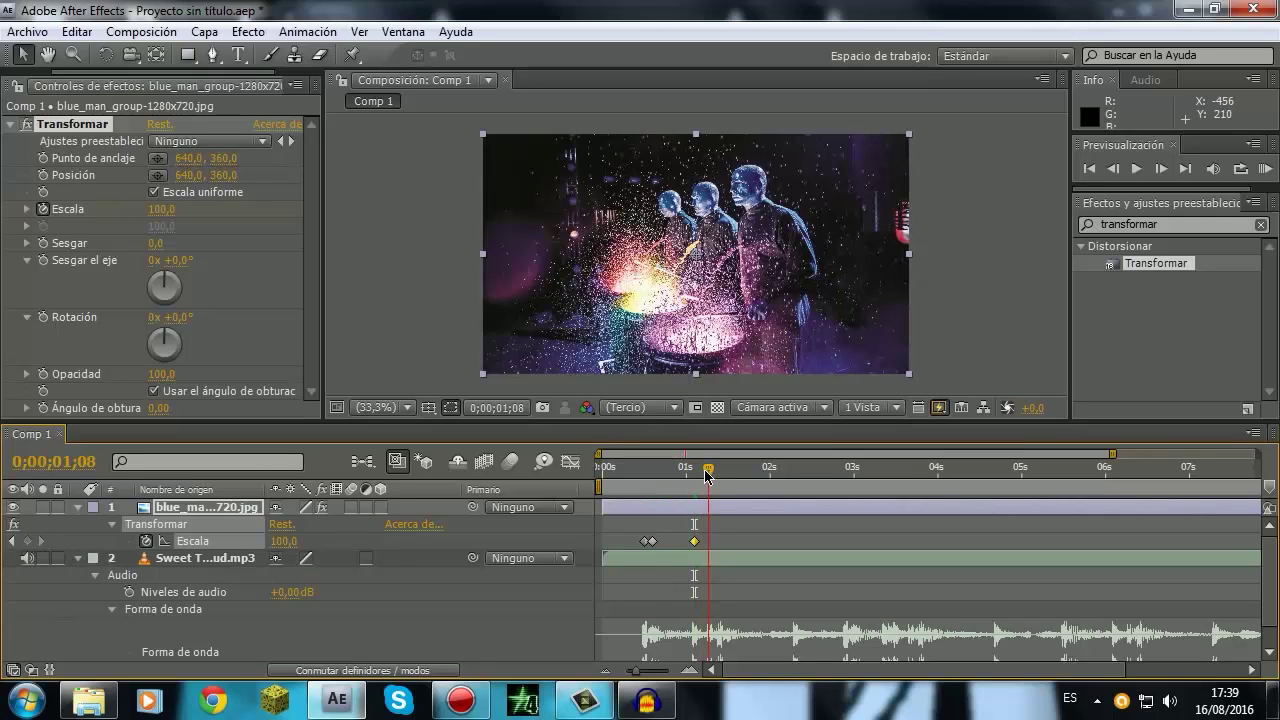
left_click_drag(692, 477, 719, 474)
left_click(28, 542)
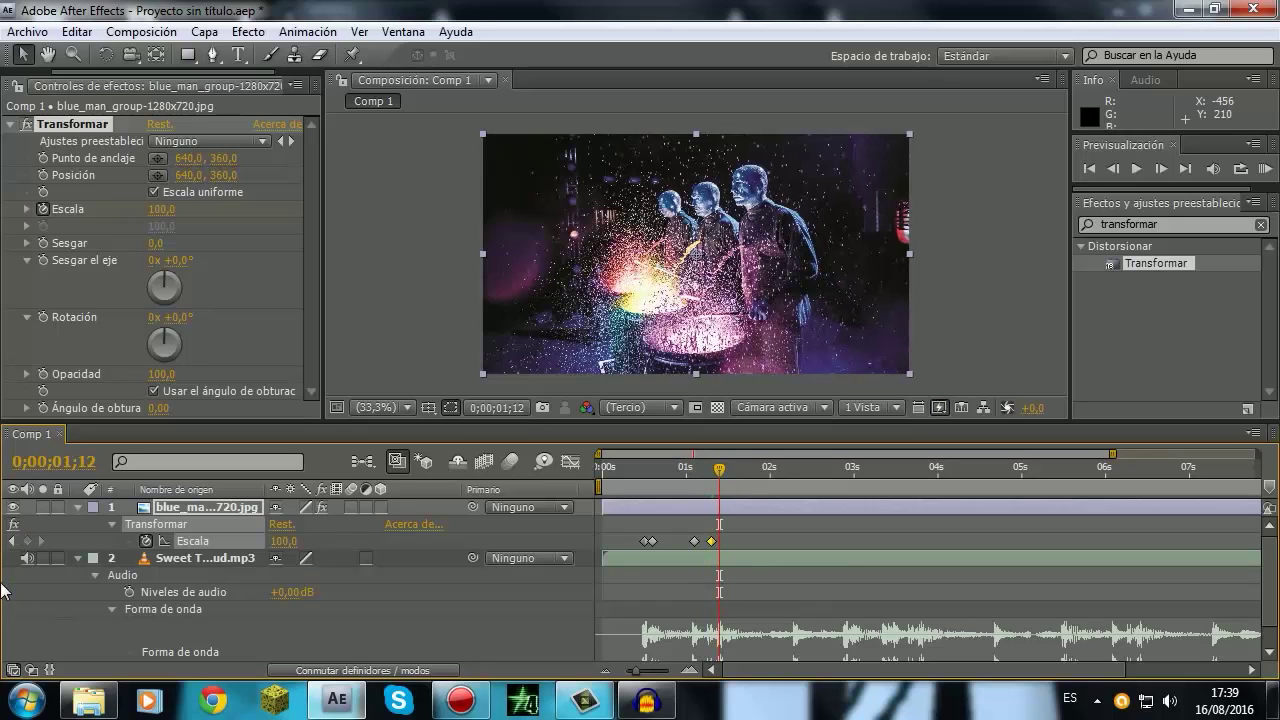
left_click(28, 541)
left_click_drag(720, 472, 1066, 468)
key("alt+shift+s")
key("alt+shift+s")
key("shift+Page_Down")
key("alt+shift+s")
key("alt+shift+s")
key("alt+shift+s")
Add Escala keyframes on the remaining beats up to about 0;00;09;22, then return to the start.
key("alt+shift+s")
key("Page_Down")
key("Page_Down")
key("Page_Down")
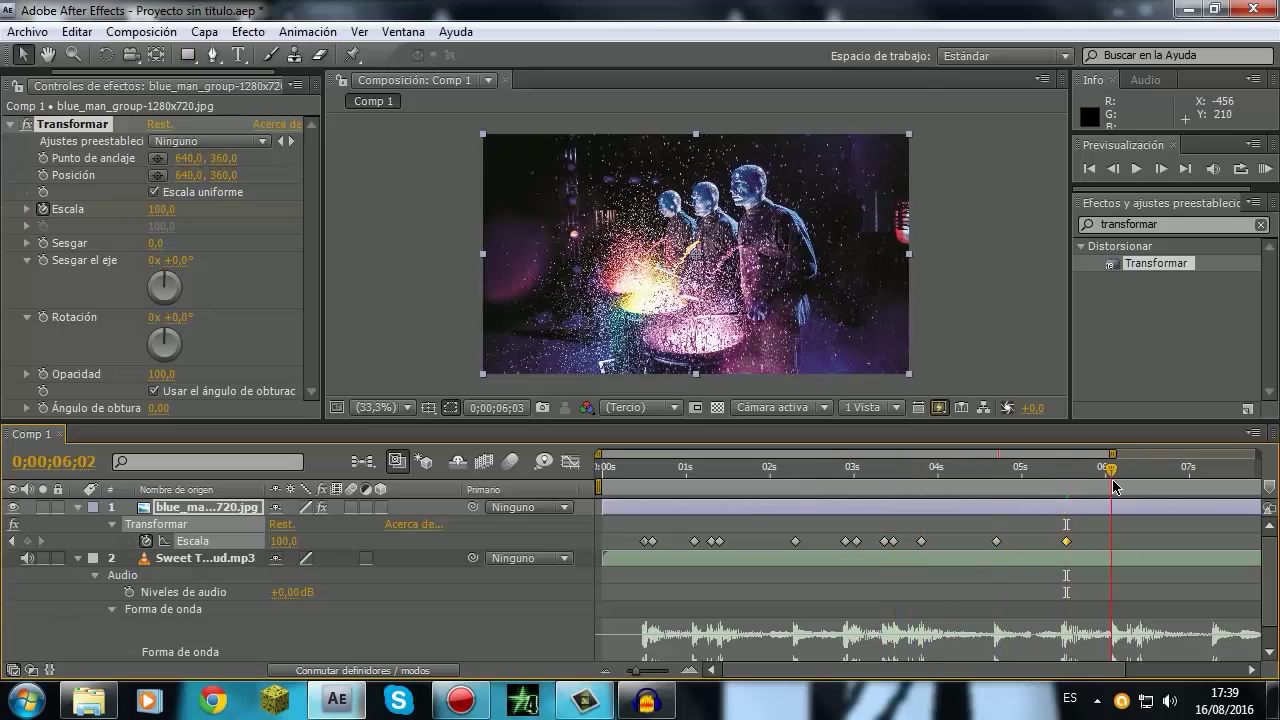
key("Page_Down")
key("Page_Down")
key("alt+shift+s")
key("Page_Down")
key("Page_Down")
key("Page_Down")
key("alt+shift+s")
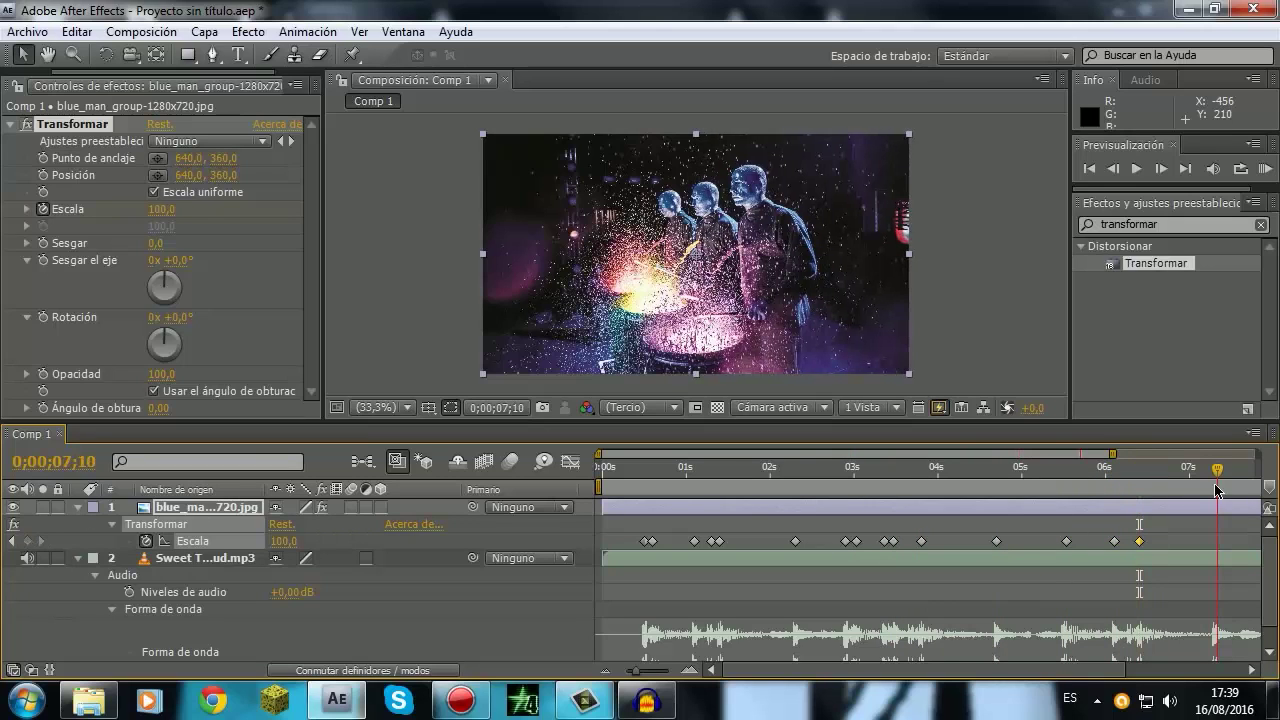
left_click(1214, 468)
key("alt+shift+s")
mouse_move(1245, 469)
left_mouse_down()
mouse_move(1080, 458)
mouse_move(1232, 474)
left_mouse_up()
key("alt+shift+s")
key("alt+shift+s")
key("alt+shift+s")
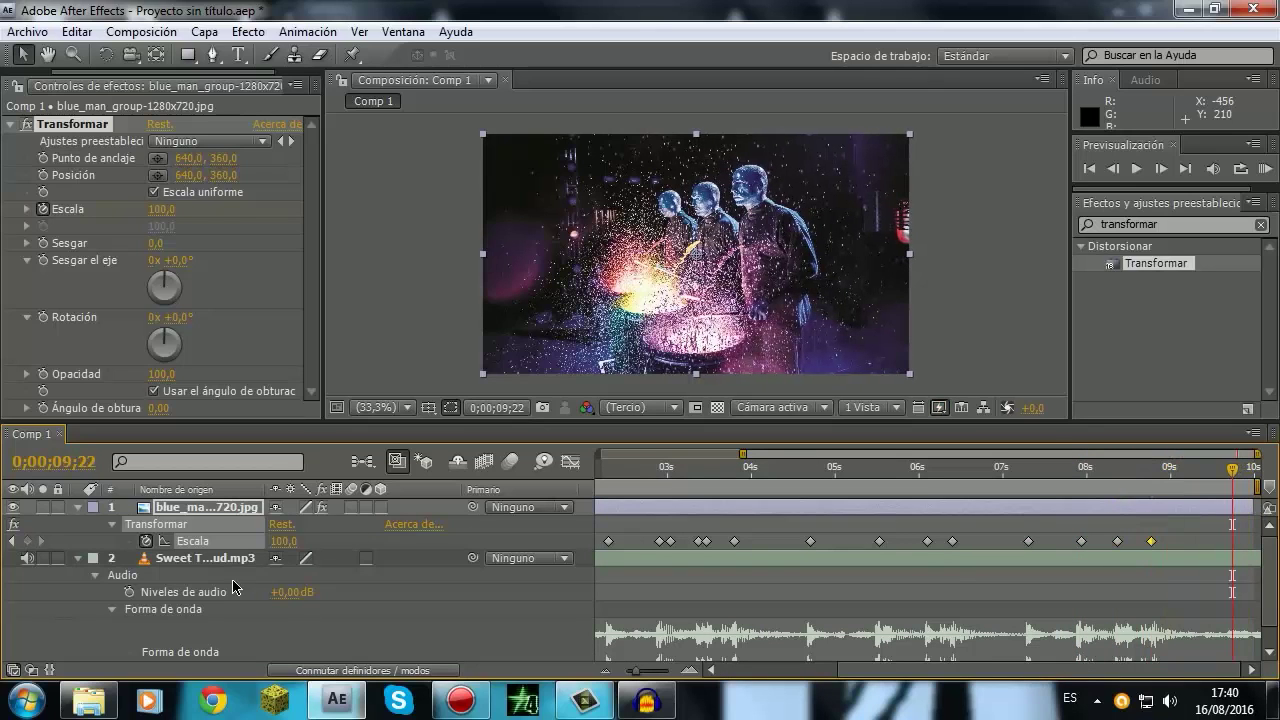
key("Home")
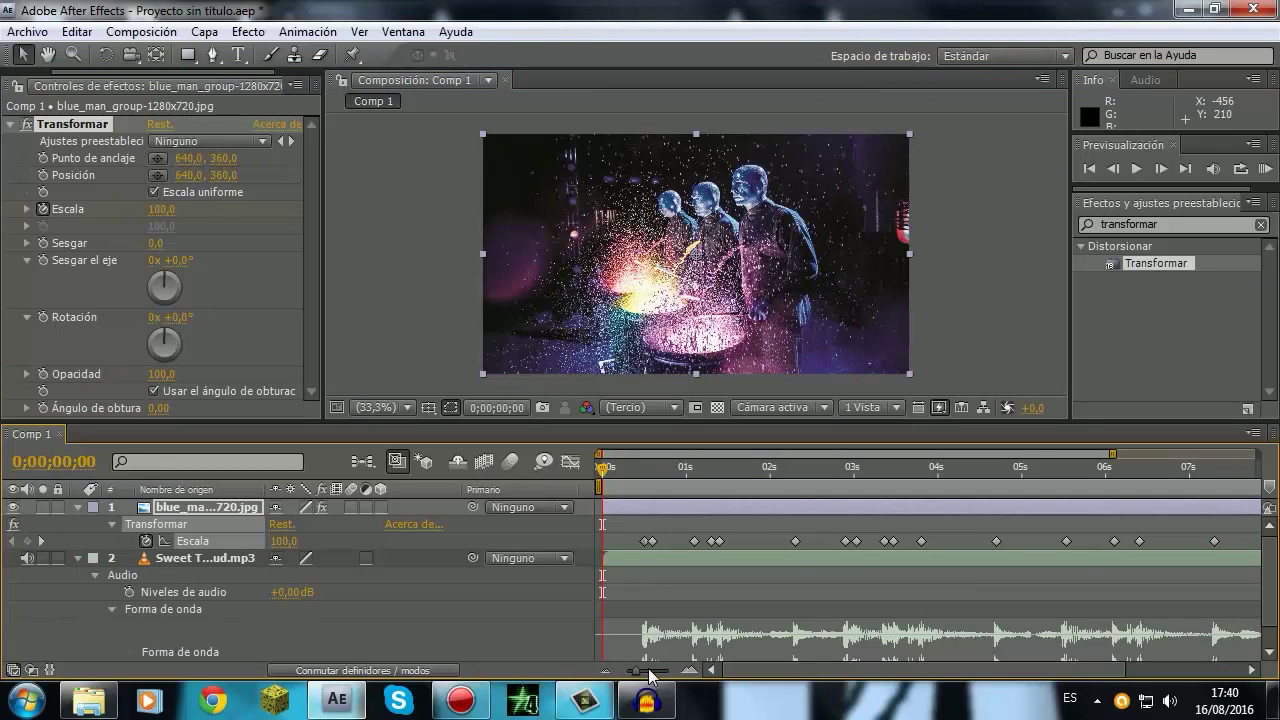
Zoom the timeline out to nine seconds and select all Escala keyframes.
left_click_drag(652, 671, 630, 672)
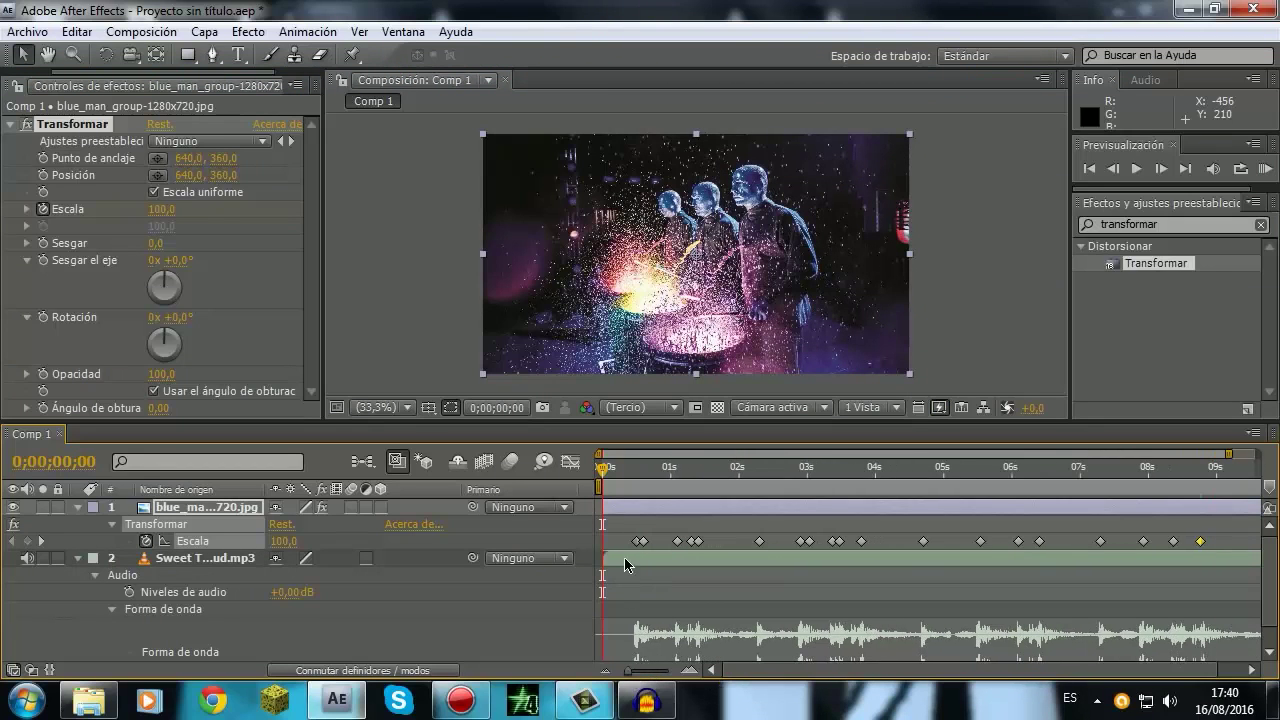
left_click(621, 540)
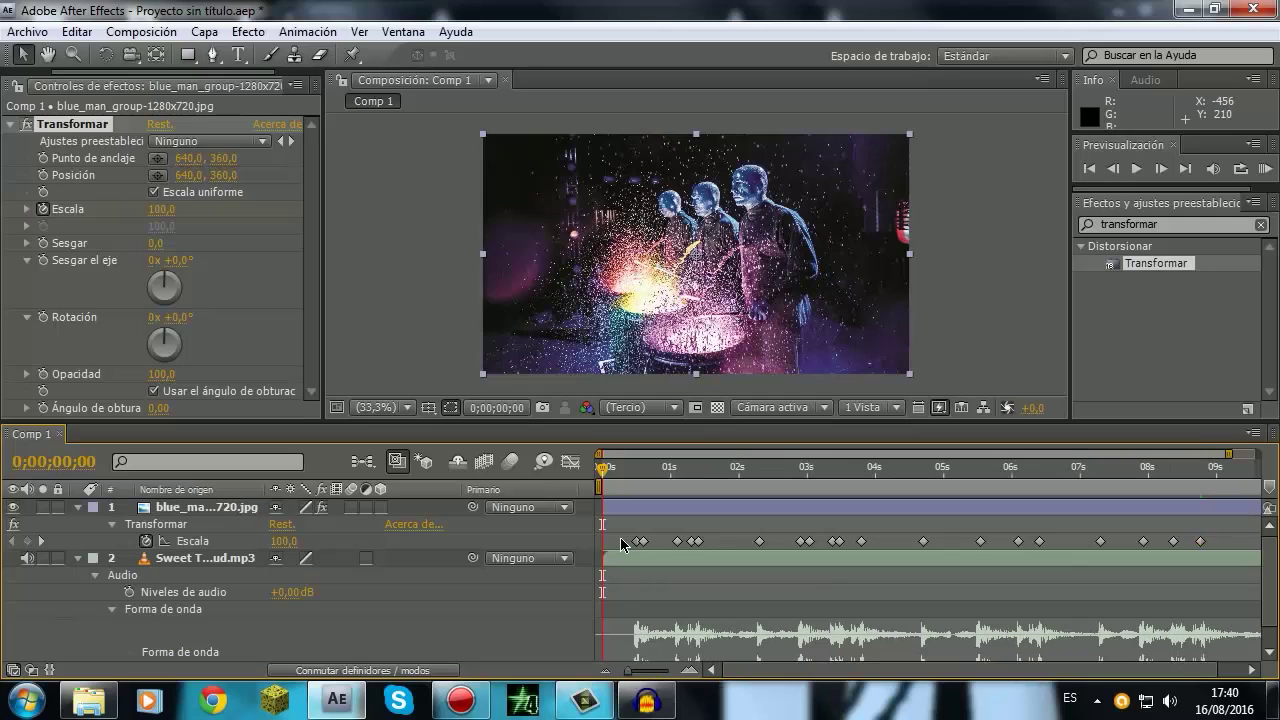
left_click(808, 544)
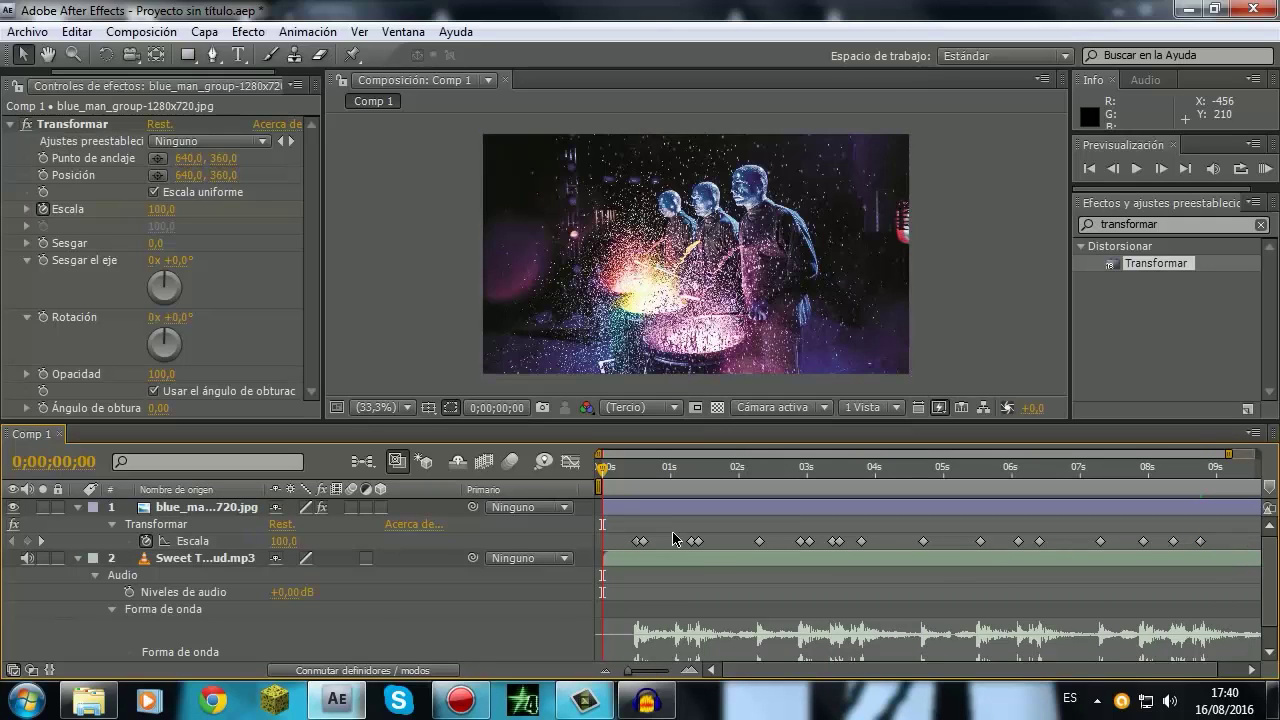
left_click_drag(628, 527, 1215, 549)
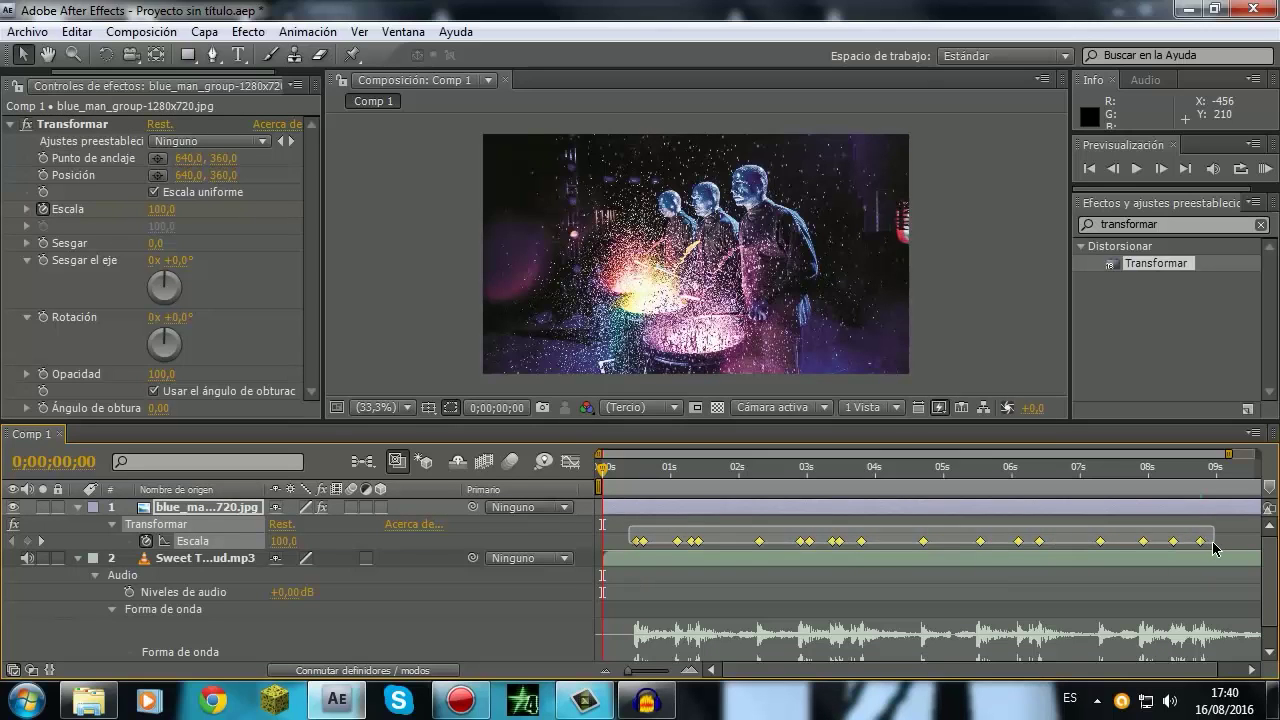
Set every selected Escala keyframe to 105 and apply Easy Ease.
right_click(697, 542)
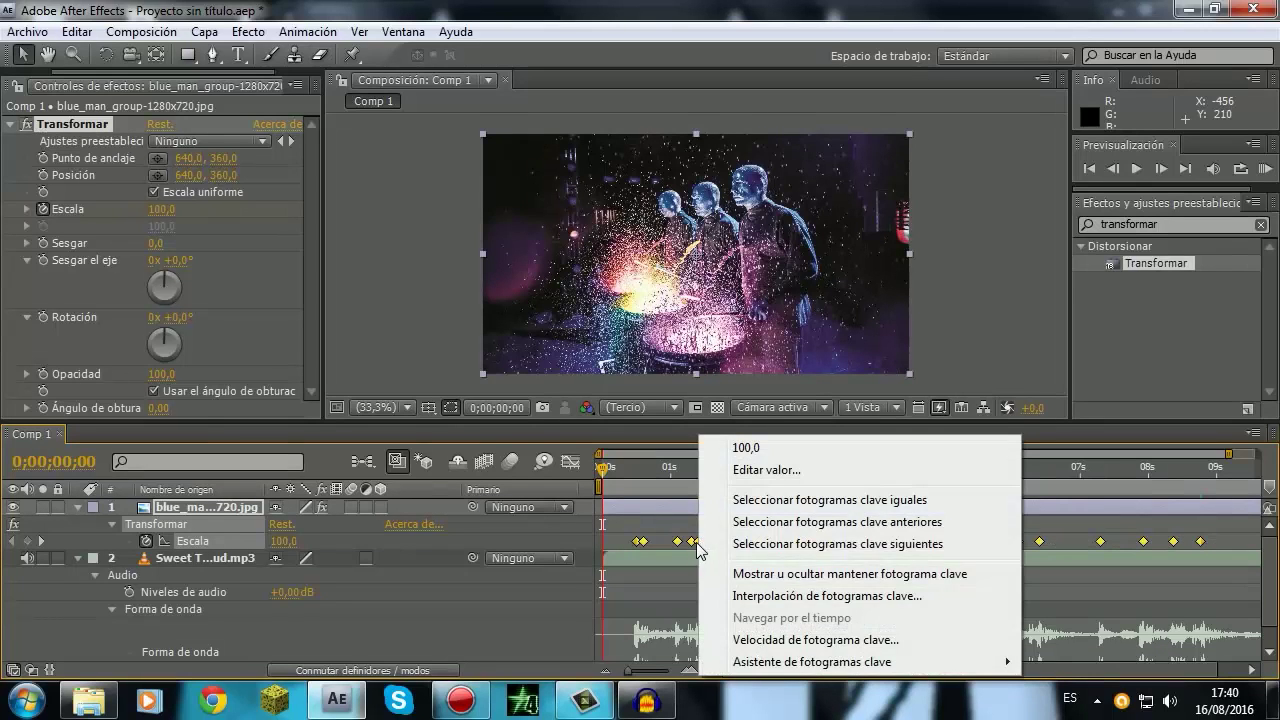
left_click(735, 470)
type("105")
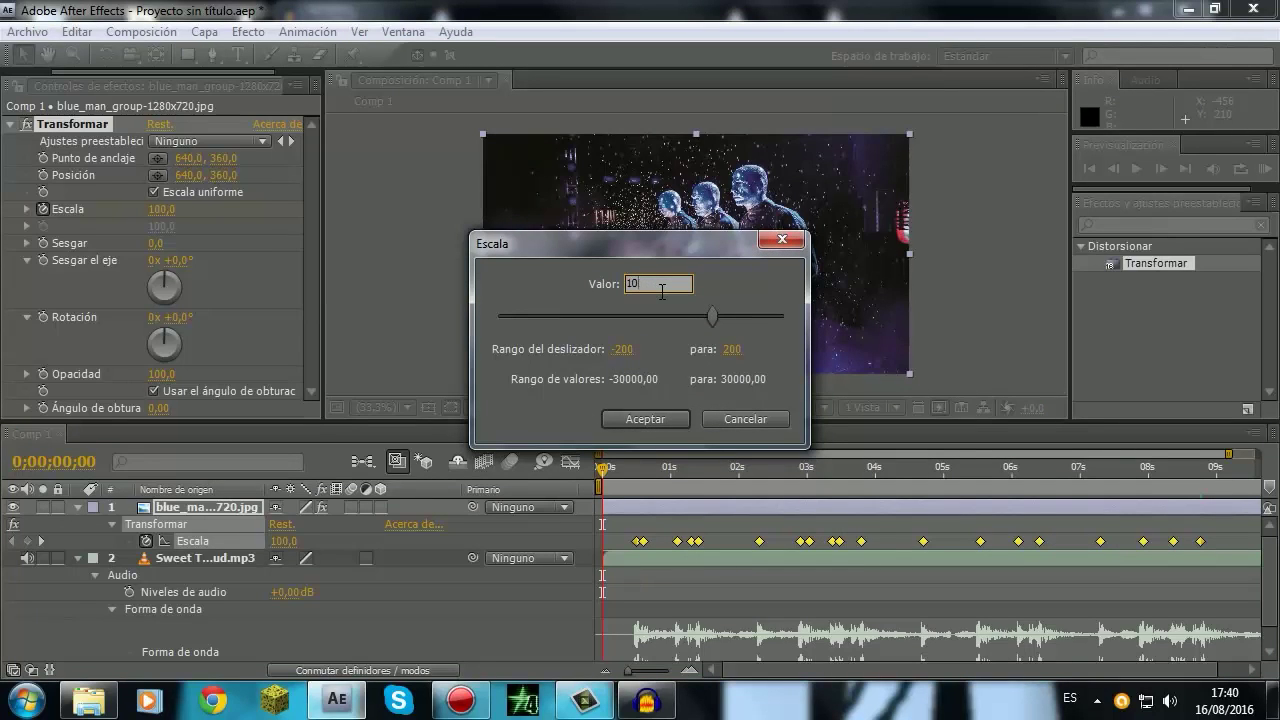
left_click(656, 420)
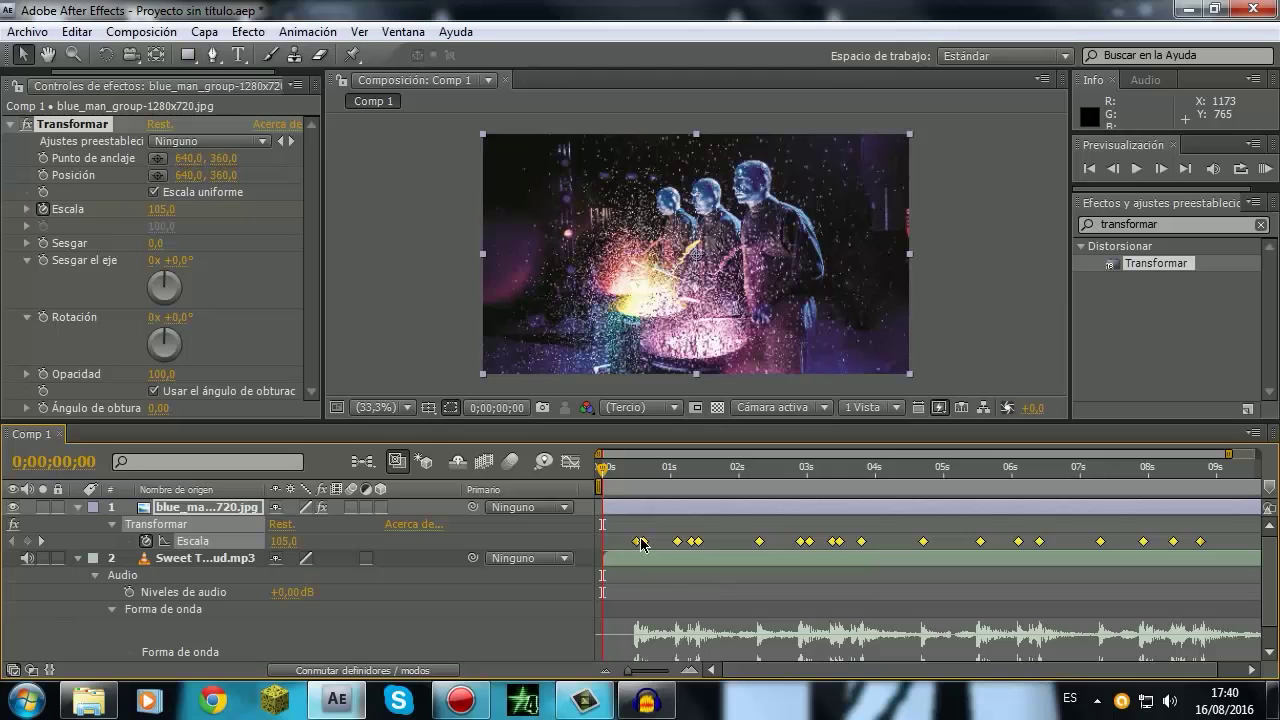
key("F9")
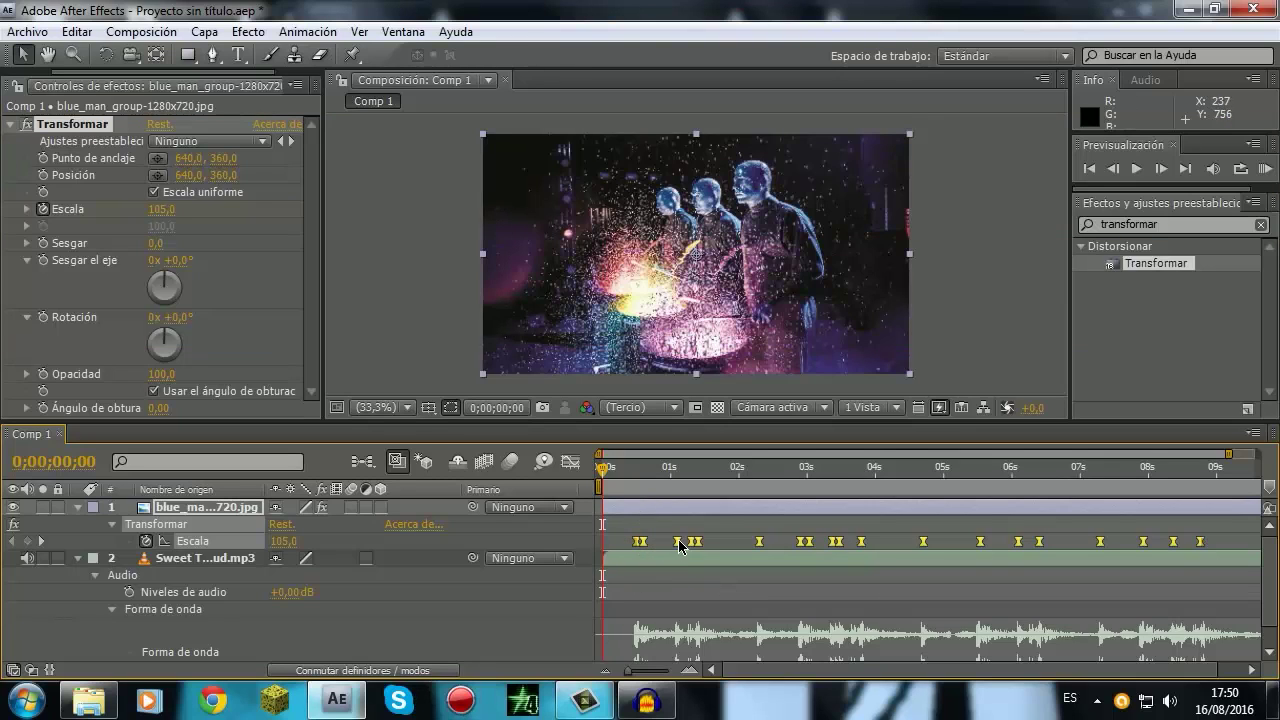
mouse_move(680, 545)
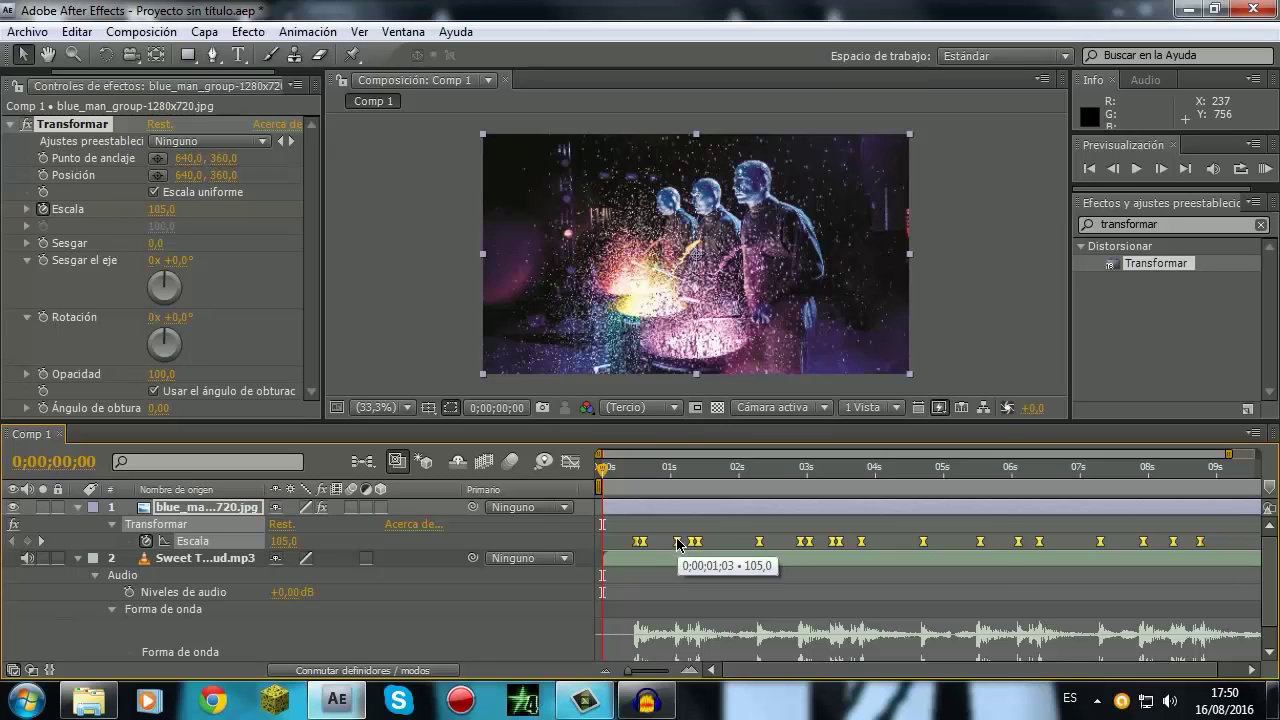
right_click(678, 543)
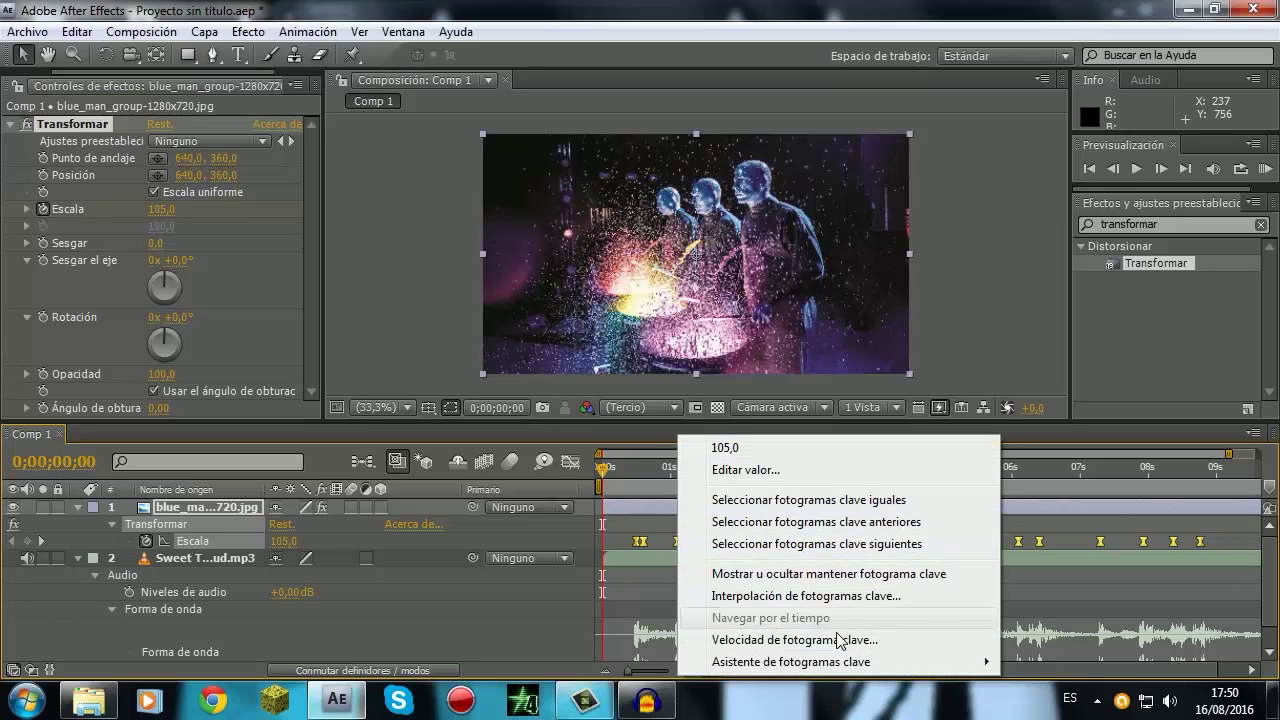
mouse_move(855, 662)
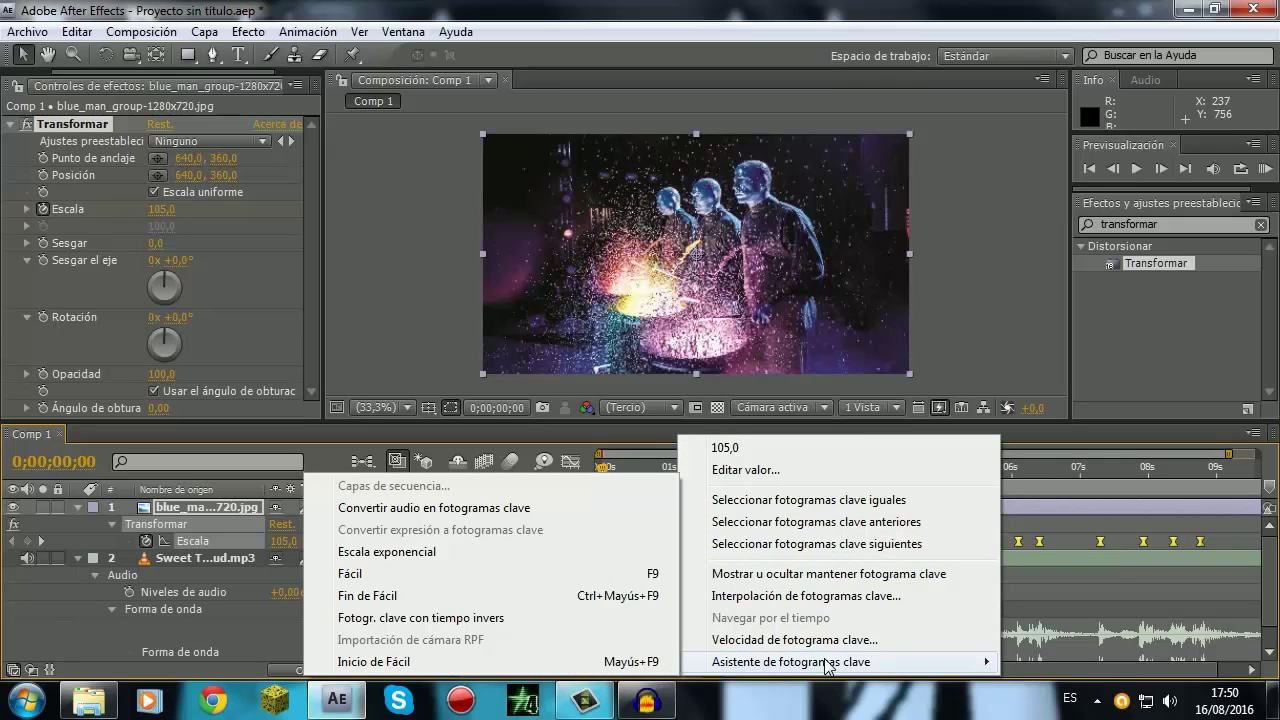
left_click(514, 574)
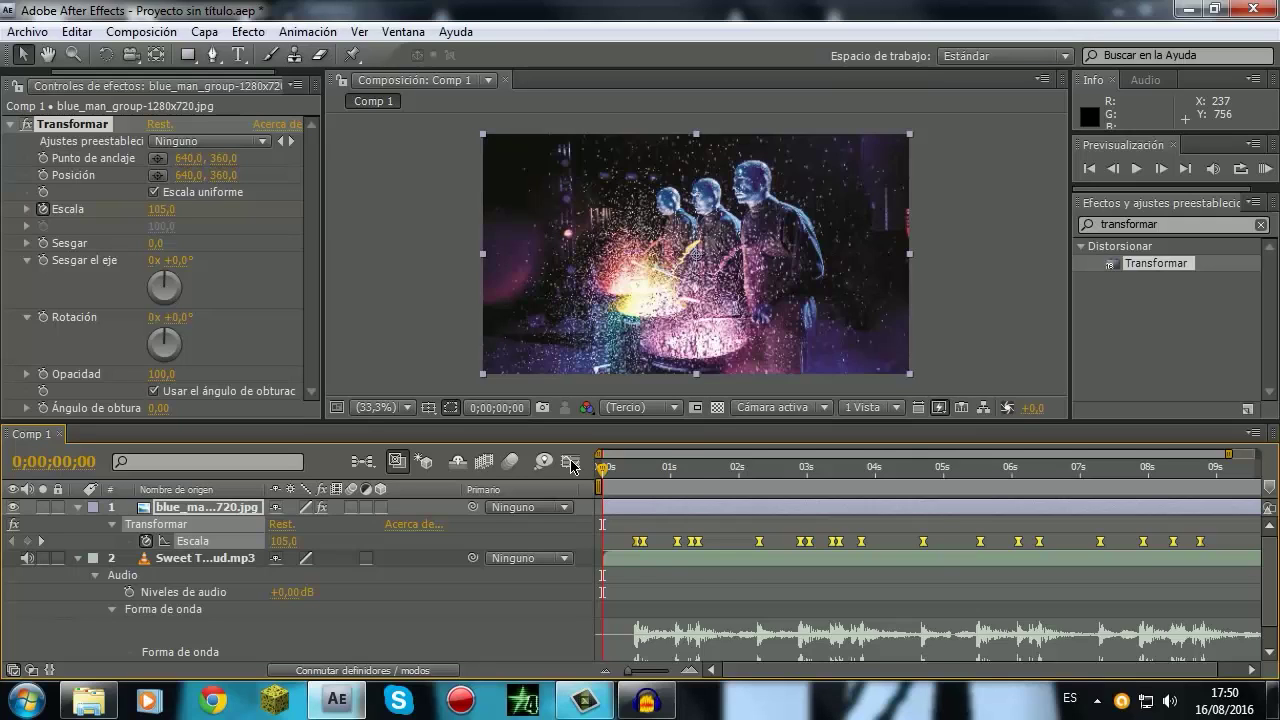
Switch to the Graph Editor and select every Escala keyframe in the value graph.
left_click(571, 464)
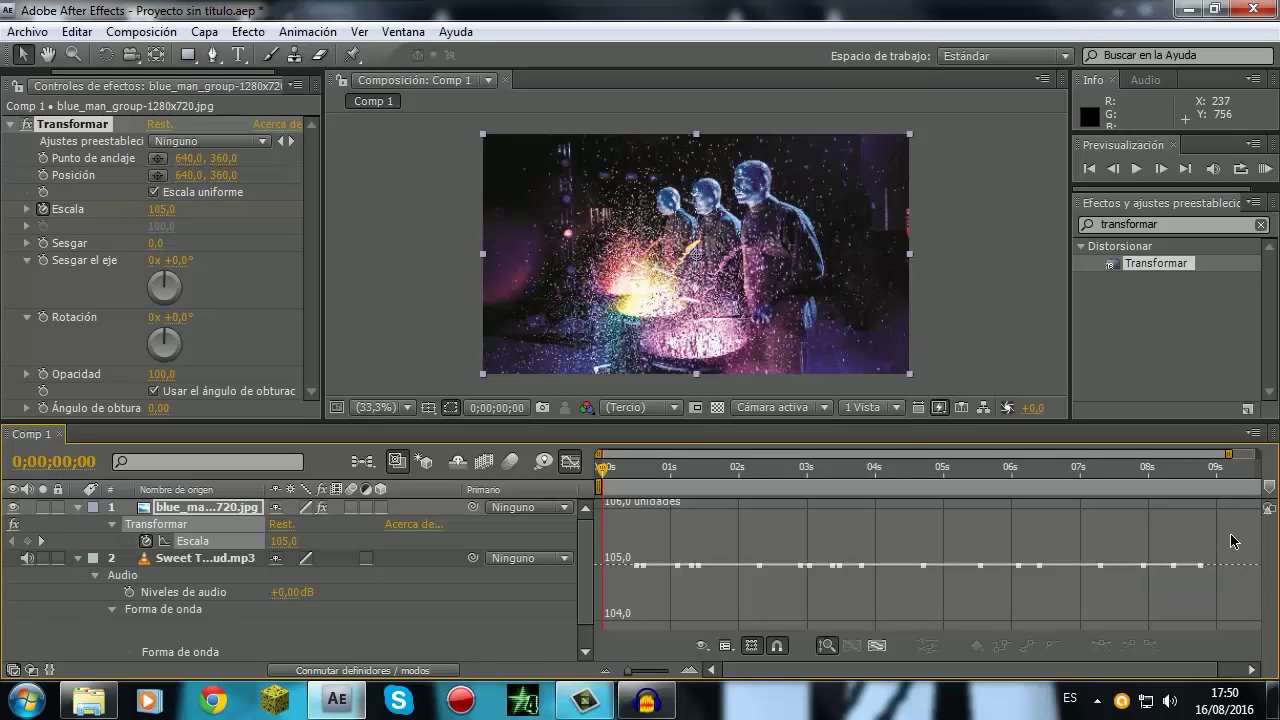
left_click_drag(1232, 536, 618, 574)
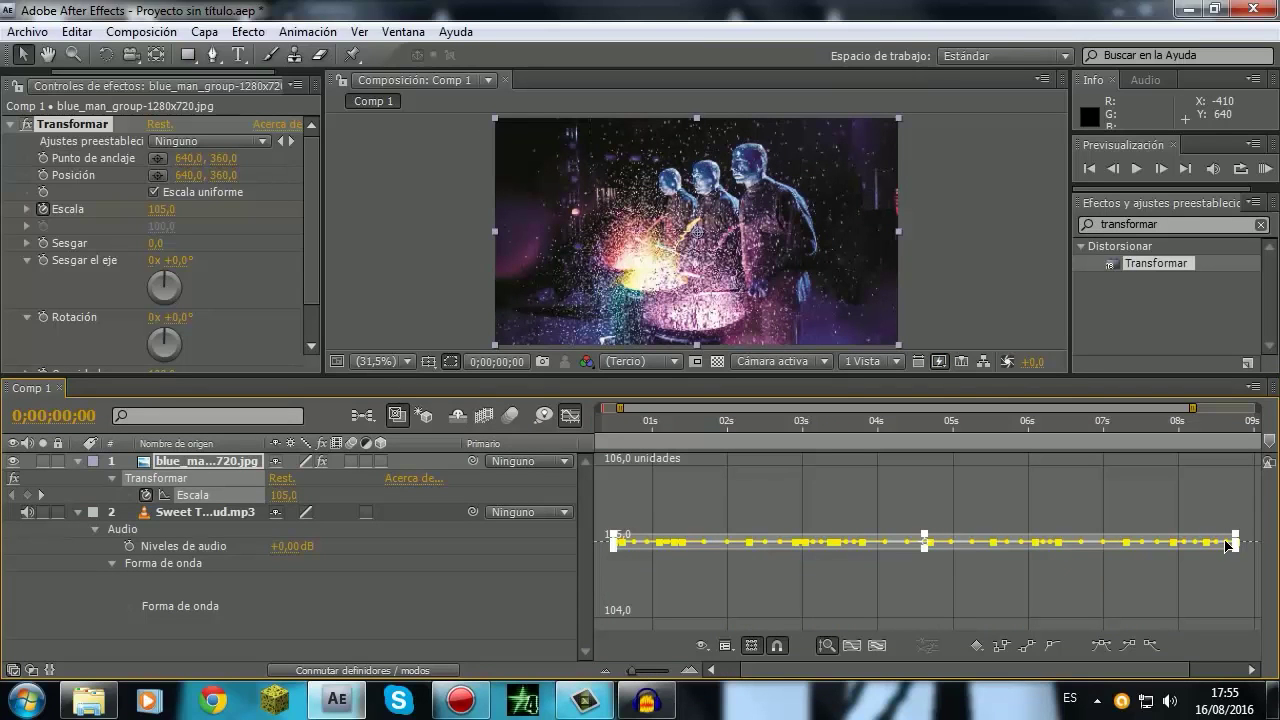
Drag the Bezier handles down so Escala dips to about 103 between the 105 beat keyframes.
mouse_move(1230, 545)
left_mouse_down()
mouse_move(1220, 652)
mouse_move(1200, 644)
mouse_move(1192, 440)
mouse_move(1200, 556)
left_mouse_up()
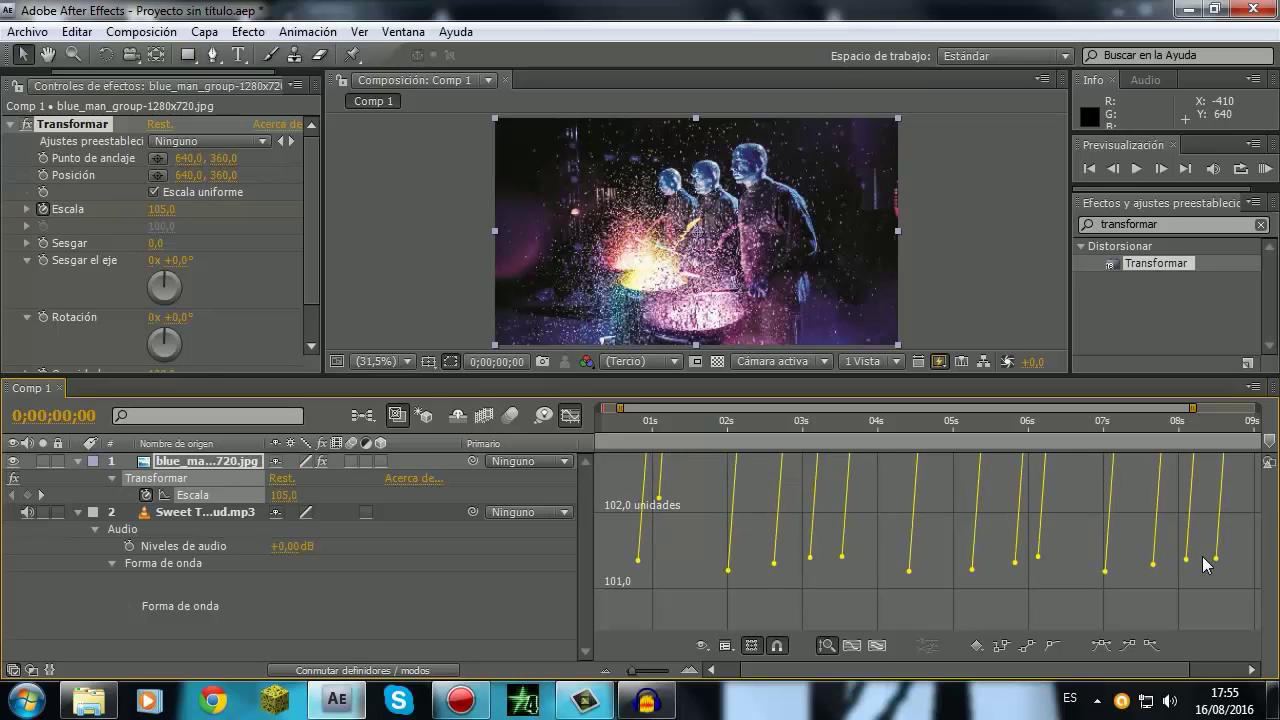
left_click_drag(1200, 563, 1204, 566)
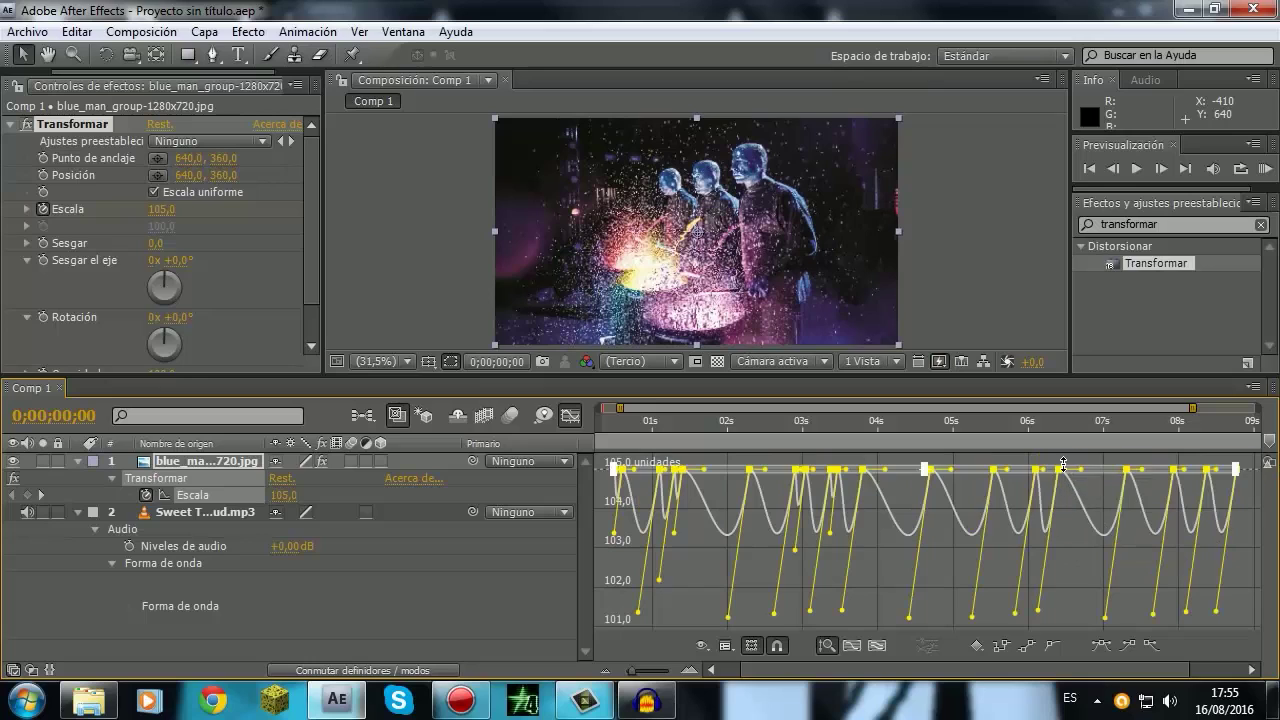